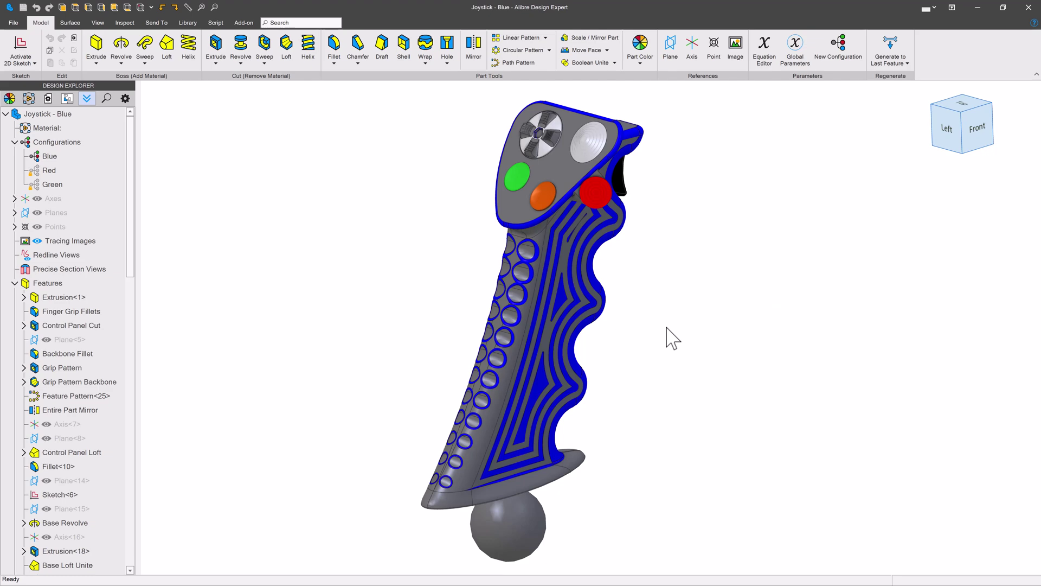
# Orbit the joystick to inspect its sides and the circular cutouts.
pyautogui.moveTo(672, 338); pyautogui.dragTo(616, 335, button='middle')
pyautogui.scroll(5, 560, 265)
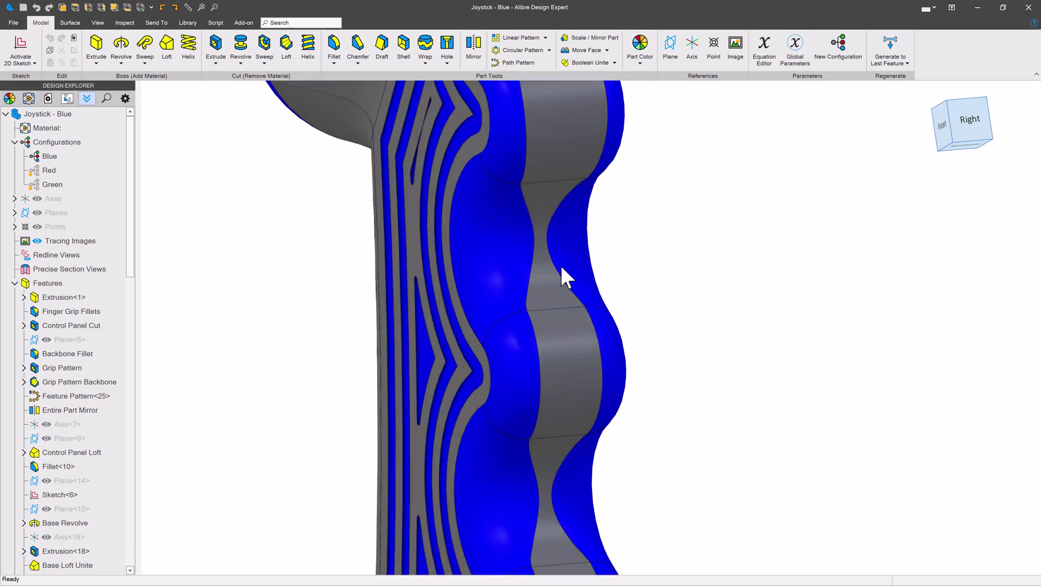
pyautogui.moveTo(521, 250)
pyautogui.mouseDown(button='middle')
pyautogui.moveTo(541, 244)
pyautogui.moveTo(517, 247)
pyautogui.mouseUp(button='middle')
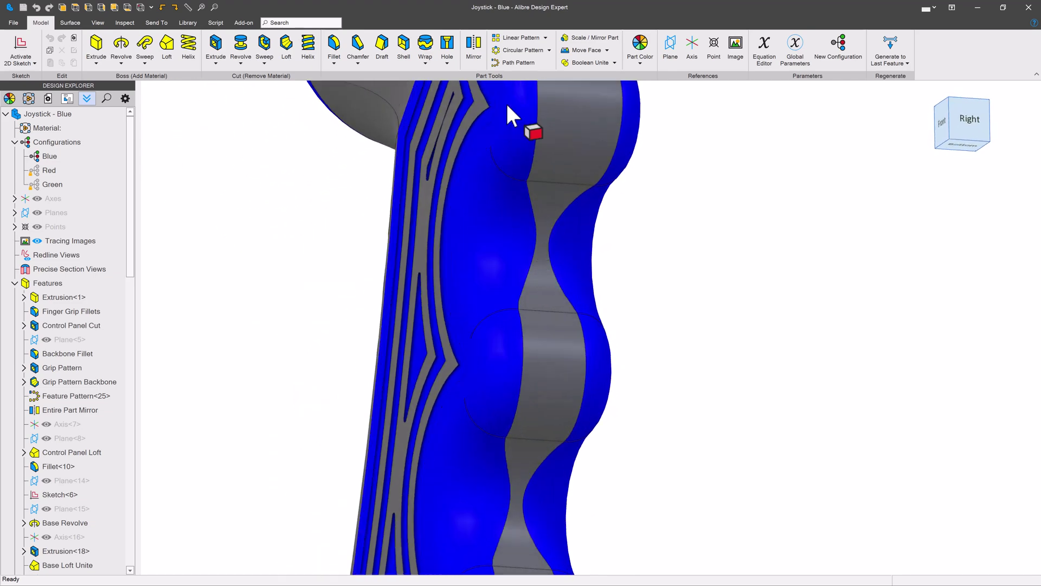
pyautogui.scroll(-5, 513, 242)
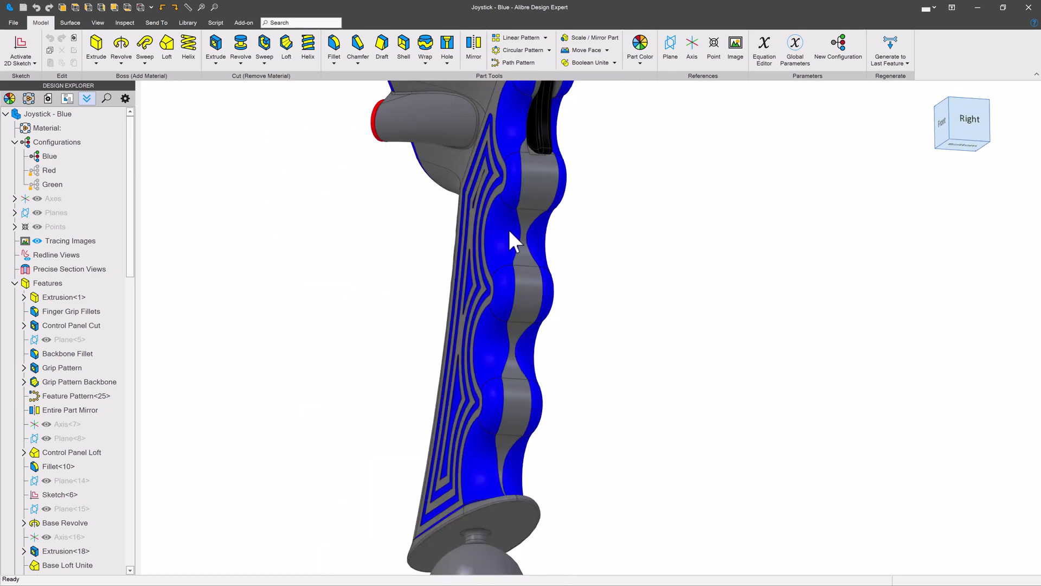
pyautogui.moveTo(513, 241)
pyautogui.mouseDown(button='middle')
pyautogui.moveTo(536, 236)
pyautogui.moveTo(544, 202)
pyautogui.mouseUp(button='middle')
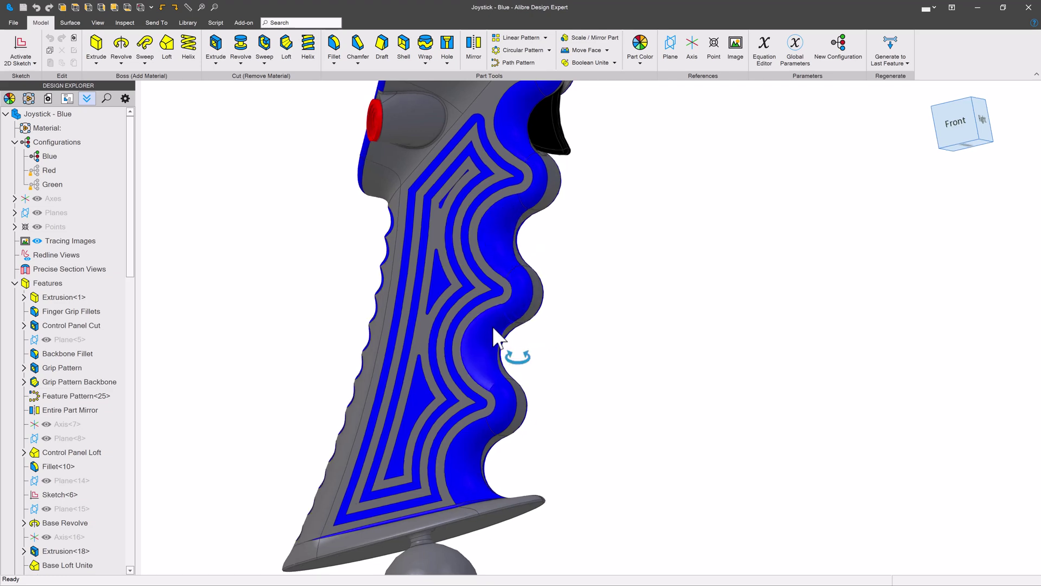
pyautogui.moveTo(492, 338); pyautogui.dragTo(509, 342, button='middle')
pyautogui.scroll(-5, 432, 370)
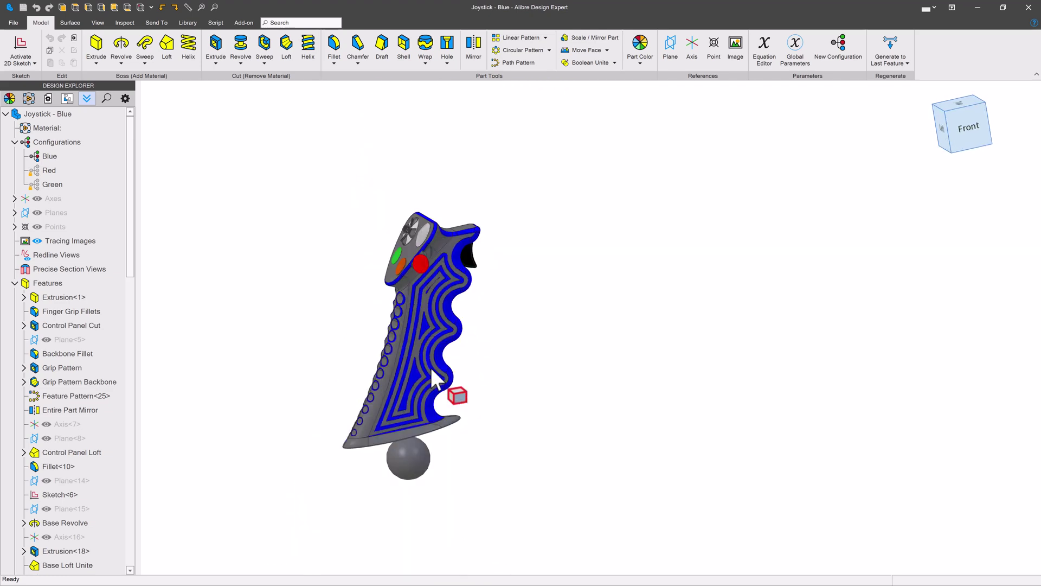
pyautogui.scroll(5, 293, 410)
pyautogui.scroll(5, 488, 281)
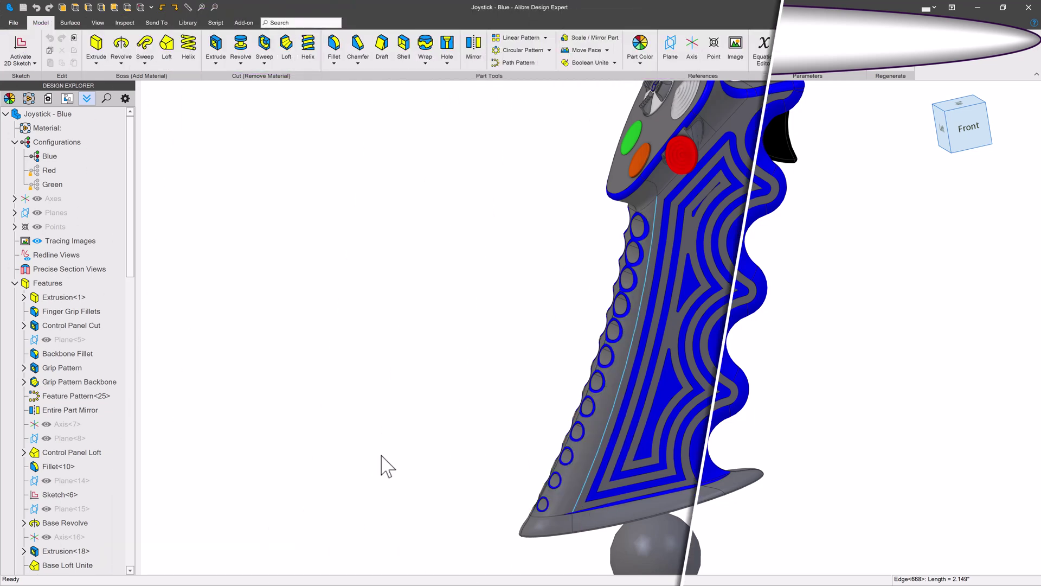
# Set edge rollover/selection thickness to the thickest level, then select a grip edge.
pyautogui.click(14, 21)
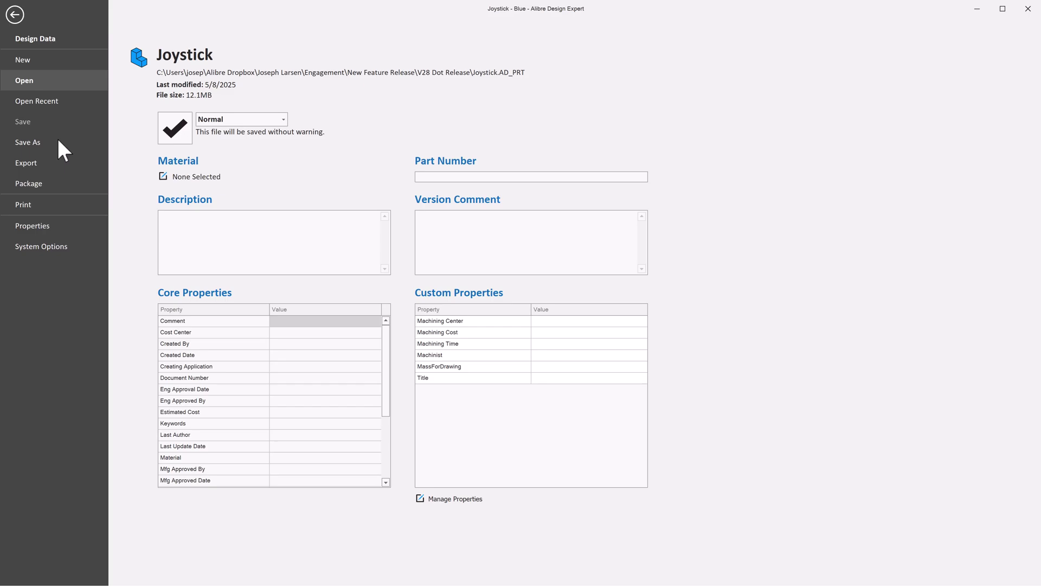
pyautogui.click(48, 243)
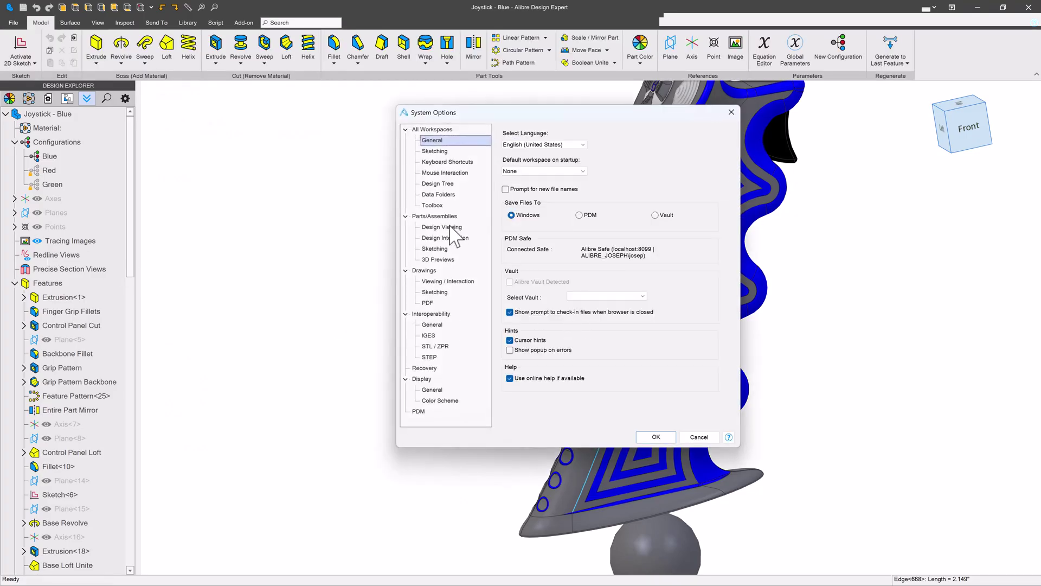
pyautogui.click(442, 226)
pyautogui.scroll(-8, 659, 280)
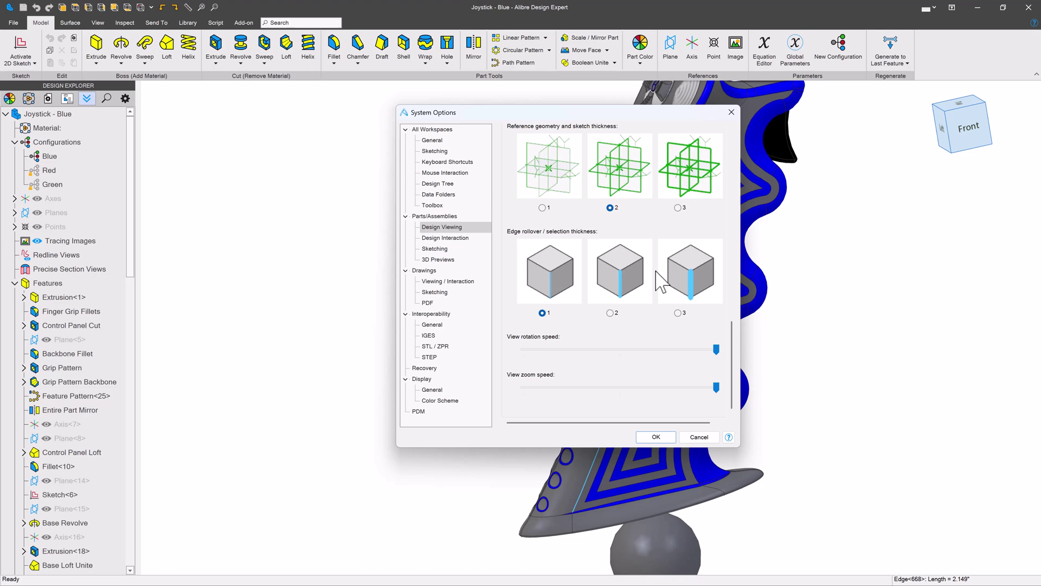
pyautogui.click(679, 313)
pyautogui.click(657, 437)
pyautogui.click(640, 313)
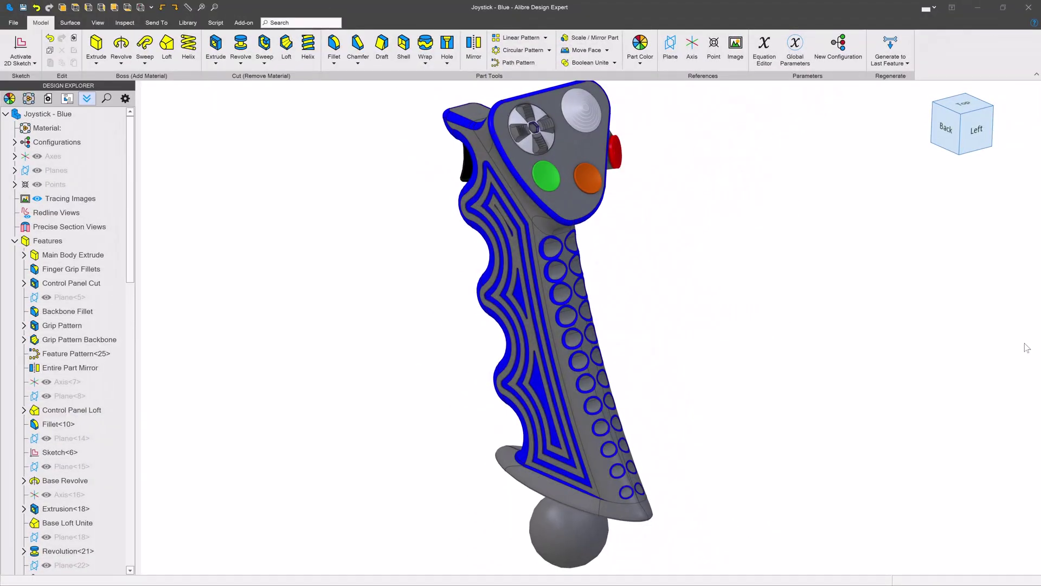
pyautogui.moveTo(1036, 345)
pyautogui.mouseDown(button='middle')
pyautogui.moveTo(539, 343)
pyautogui.moveTo(251, 360)
pyautogui.moveTo(697, 349)
pyautogui.moveTo(1025, 362)
pyautogui.moveTo(732, 318)
pyautogui.moveTo(585, 228)
pyautogui.moveTo(586, 367)
pyautogui.moveTo(702, 299)
pyautogui.moveTo(594, 325)
pyautogui.moveTo(599, 234)
pyautogui.moveTo(590, 222)
pyautogui.moveTo(550, 217)
pyautogui.mouseUp(button='middle')
pyautogui.scroll(-4, 600, 343)
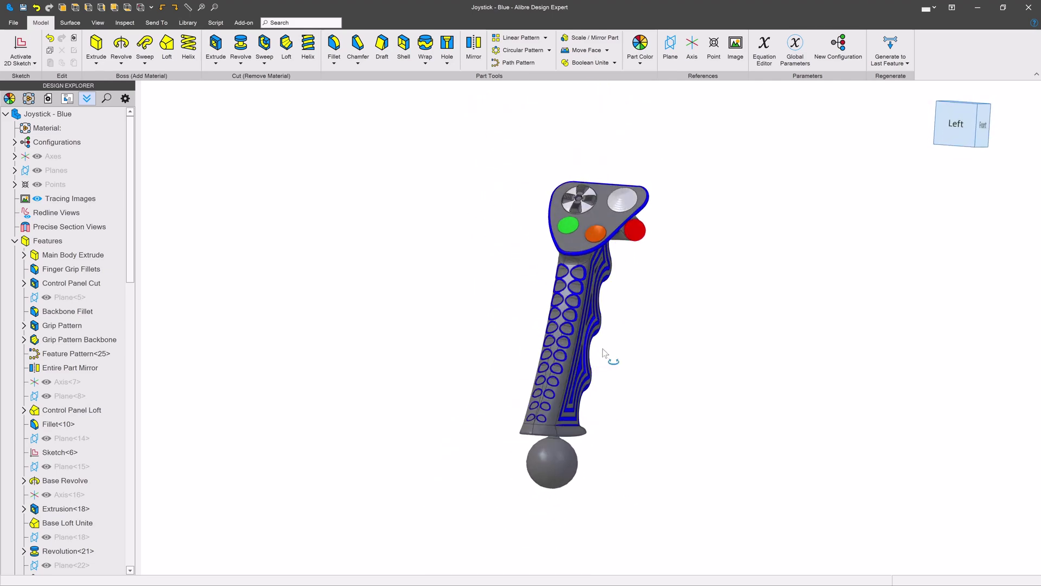
pyautogui.moveTo(606, 358); pyautogui.dragTo(594, 362, button='middle')
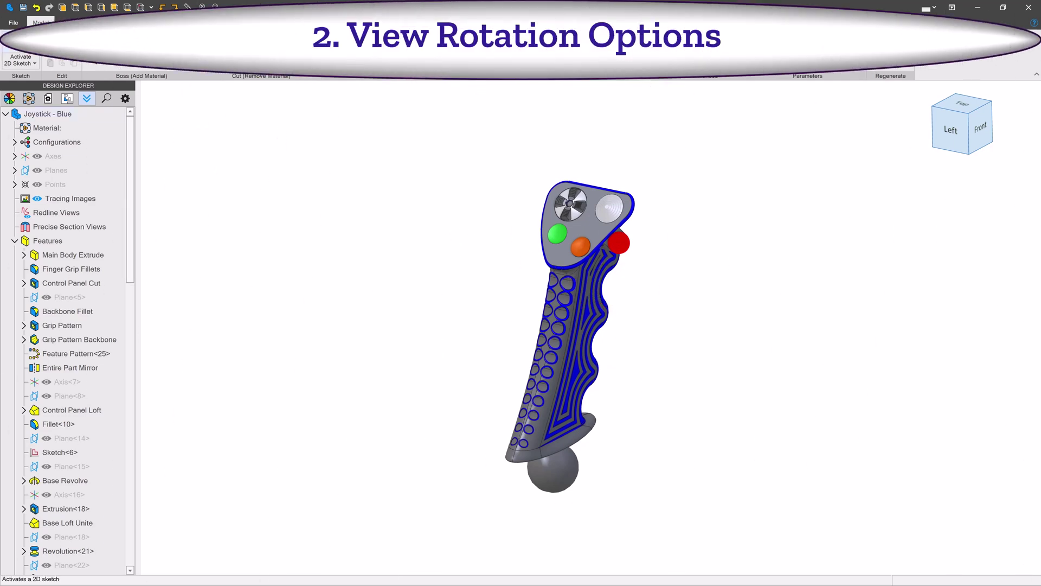
# Set view rotation and zoom speeds to their slowest in the Design Viewing options.
pyautogui.click(14, 22)
pyautogui.click(41, 244)
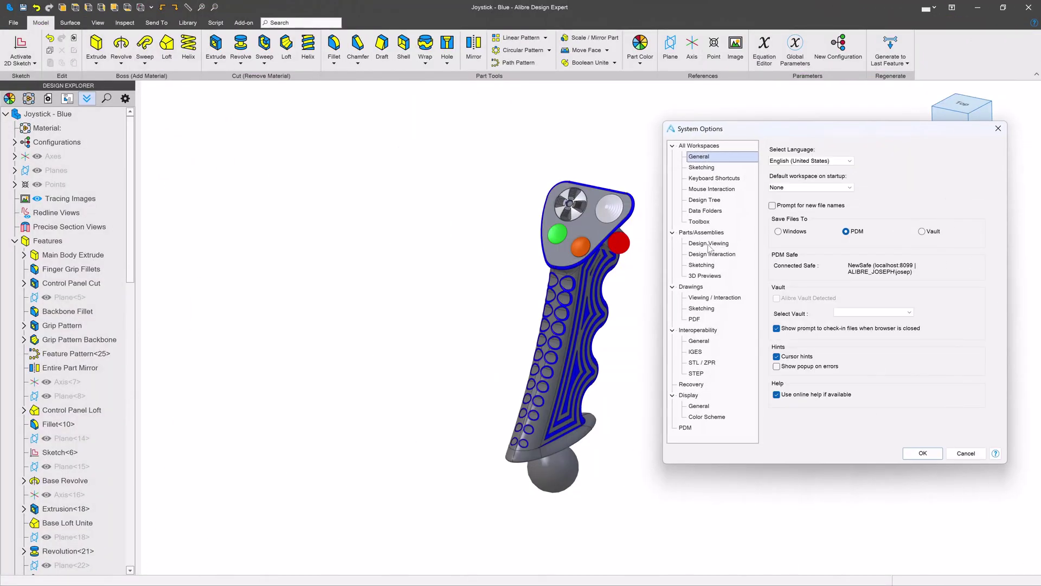
pyautogui.click(708, 244)
pyautogui.moveTo(997, 199); pyautogui.dragTo(999, 374)
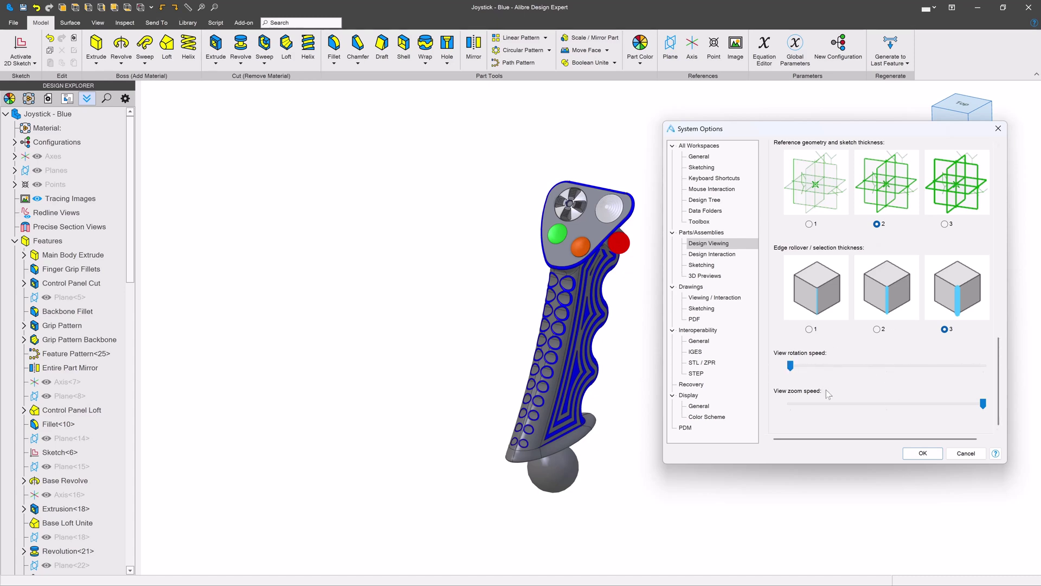
pyautogui.click(923, 453)
pyautogui.scroll(-2, 546, 376)
pyautogui.scroll(2, 553, 346)
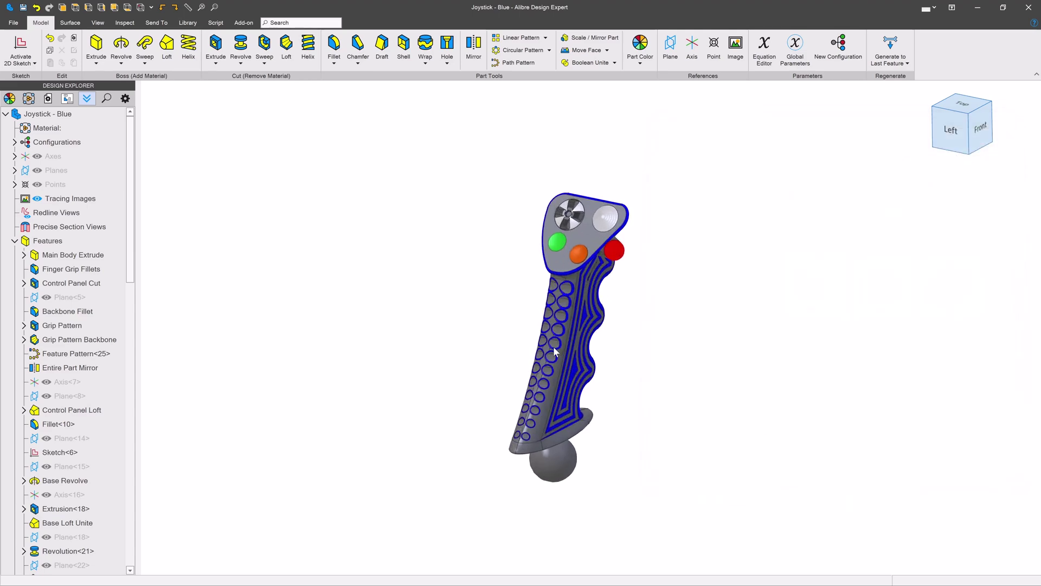
pyautogui.scroll(1, 553, 346)
pyautogui.scroll(2, 586, 293)
pyautogui.scroll(-1, 573, 307)
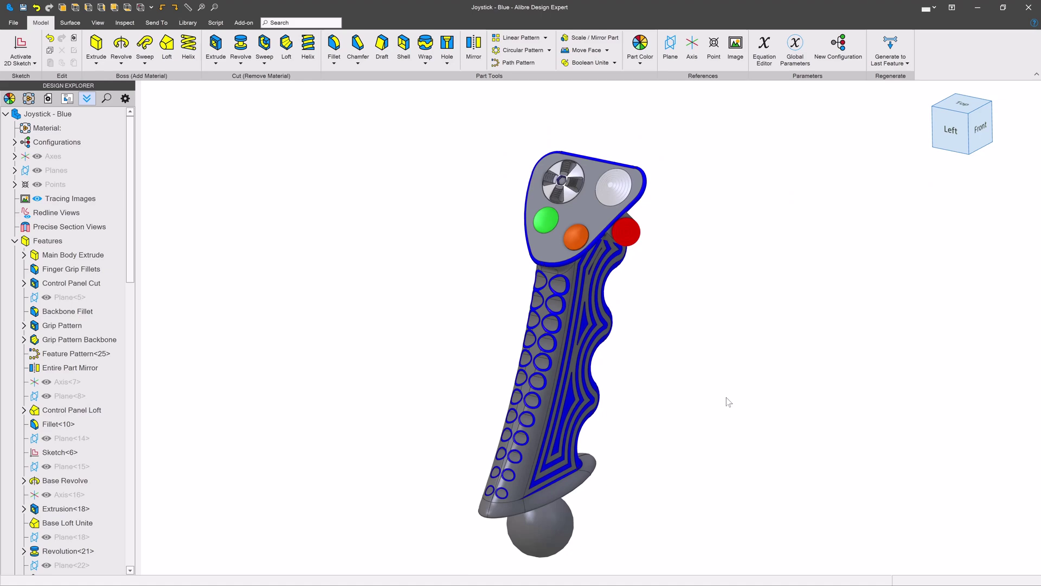
pyautogui.moveTo(901, 393)
pyautogui.mouseDown(button='middle')
pyautogui.moveTo(414, 338)
pyautogui.moveTo(557, 339)
pyautogui.moveTo(748, 362)
pyautogui.moveTo(683, 337)
pyautogui.moveTo(515, 320)
pyautogui.moveTo(458, 299)
pyautogui.mouseUp(button='middle')
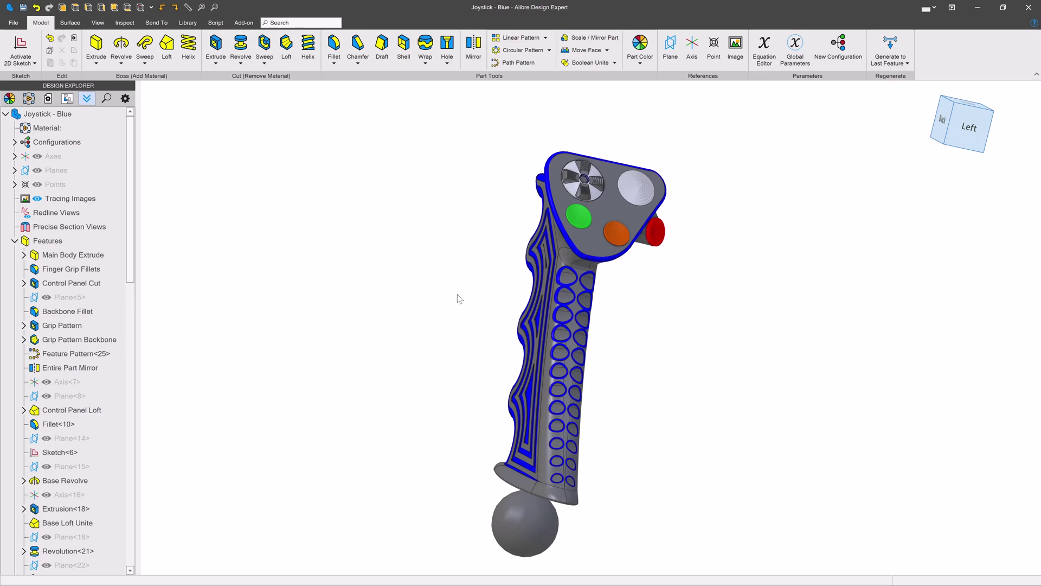
pyautogui.moveTo(511, 379)
pyautogui.mouseDown(button='middle')
pyautogui.moveTo(552, 367)
pyautogui.moveTo(590, 295)
pyautogui.moveTo(491, 379)
pyautogui.mouseUp(button='middle')
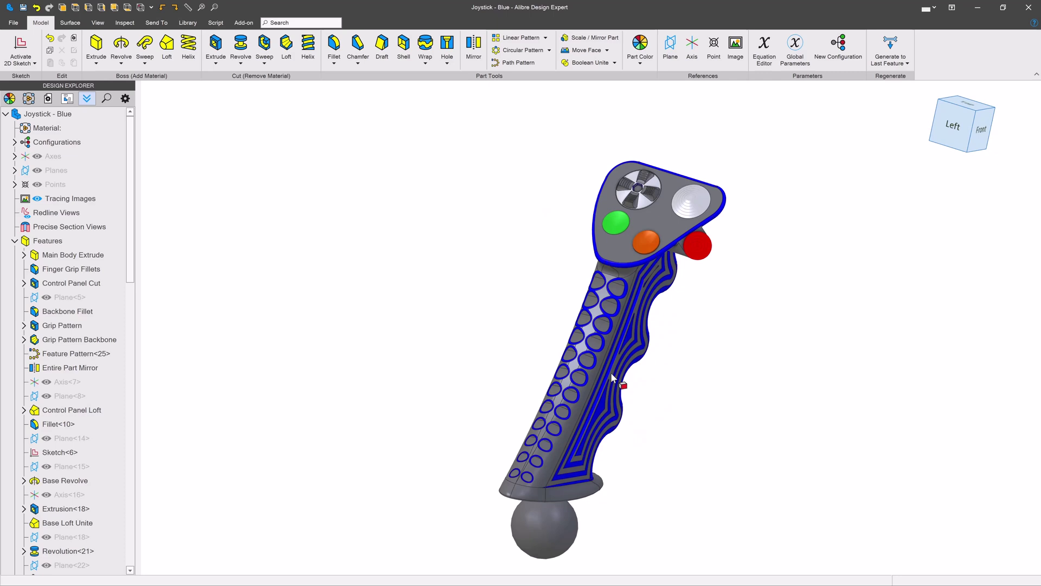
pyautogui.moveTo(545, 335)
pyautogui.mouseDown(button='middle')
pyautogui.moveTo(841, 366)
pyautogui.moveTo(948, 391)
pyautogui.moveTo(423, 307)
pyautogui.moveTo(695, 344)
pyautogui.moveTo(716, 371)
pyautogui.moveTo(497, 355)
pyautogui.mouseUp(button='middle')
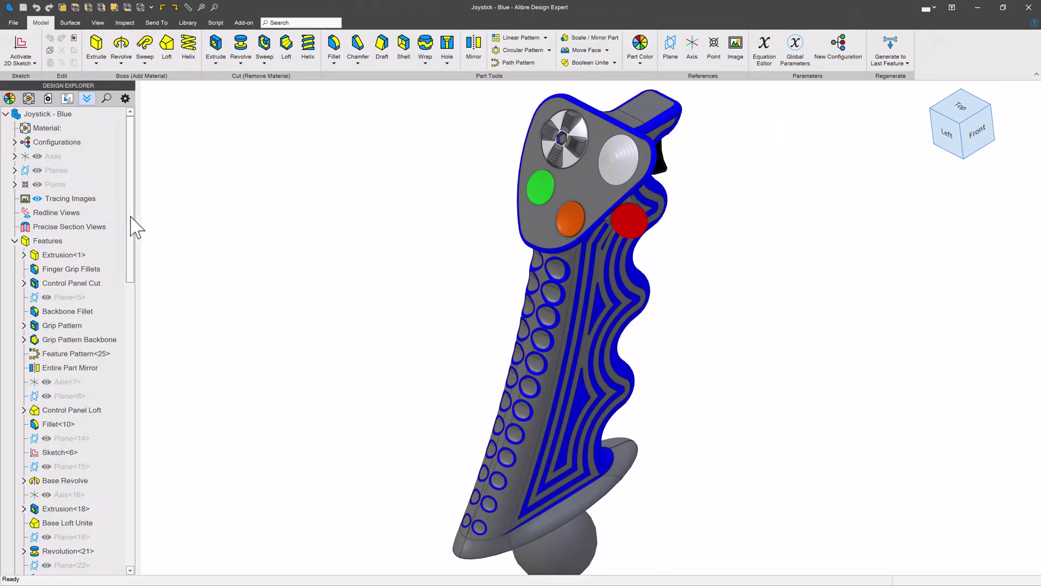
pyautogui.moveTo(130, 226)
pyautogui.mouseDown()
pyautogui.moveTo(130, 471)
pyautogui.moveTo(131, 203)
pyautogui.mouseUp()
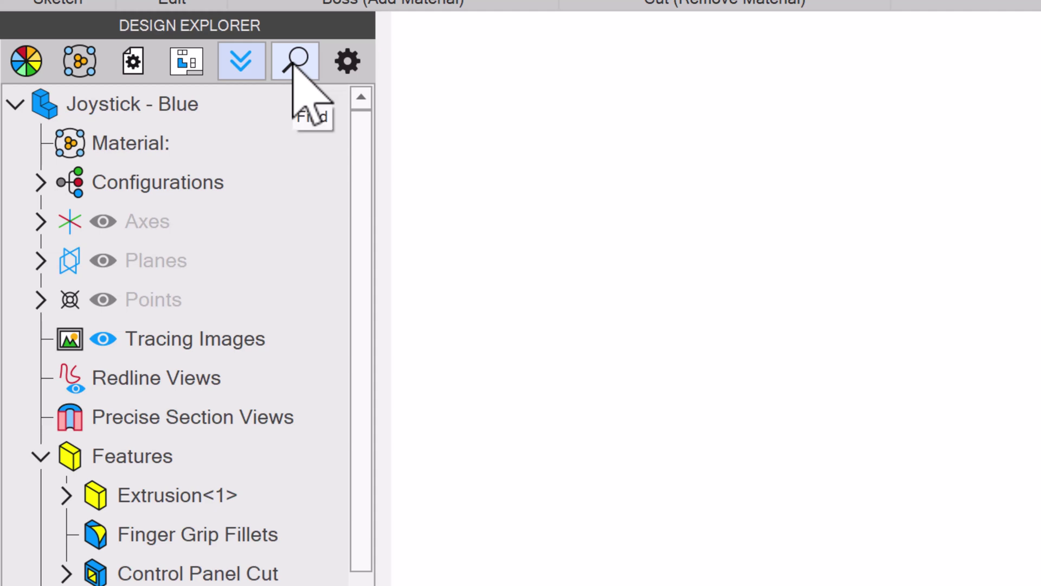
# Filter the Design Explorer for grip, plan and fing, then clear the search.
pyautogui.click(294, 61)
pyautogui.write('grip')
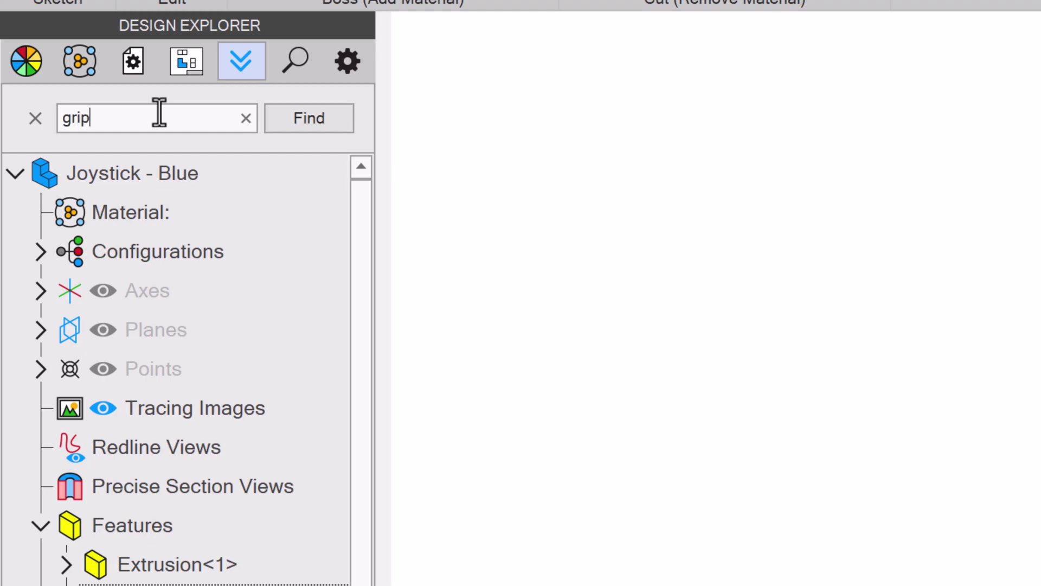
pyautogui.press('Return')
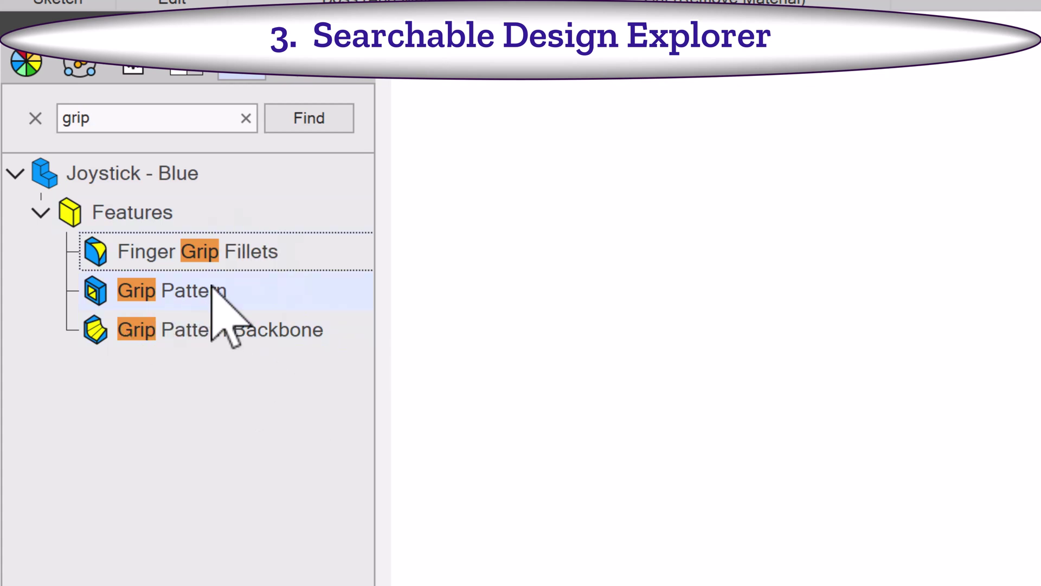
pyautogui.moveTo(177, 118); pyautogui.dragTo(3, 117)
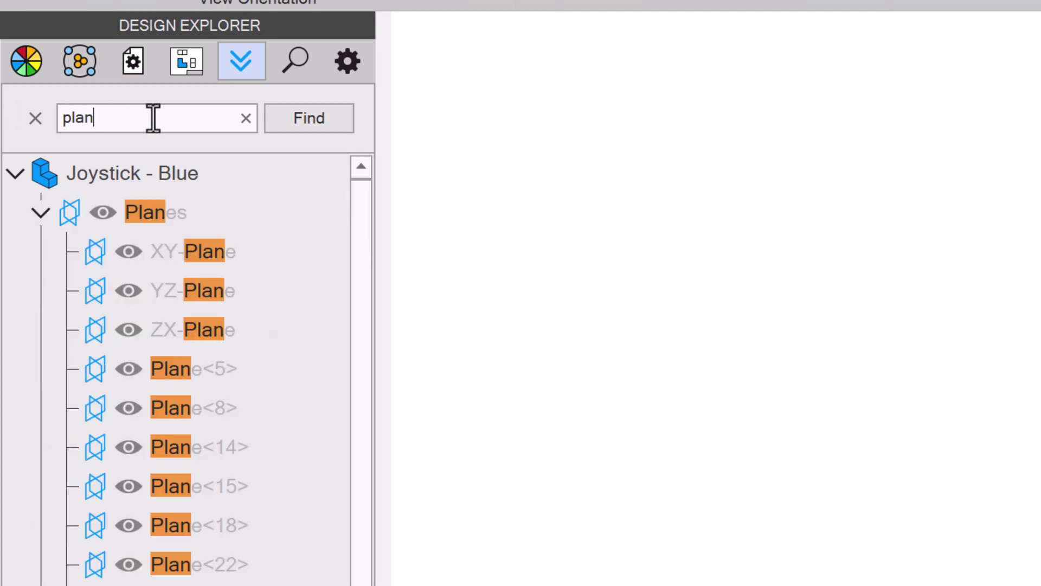
pyautogui.write('fing')
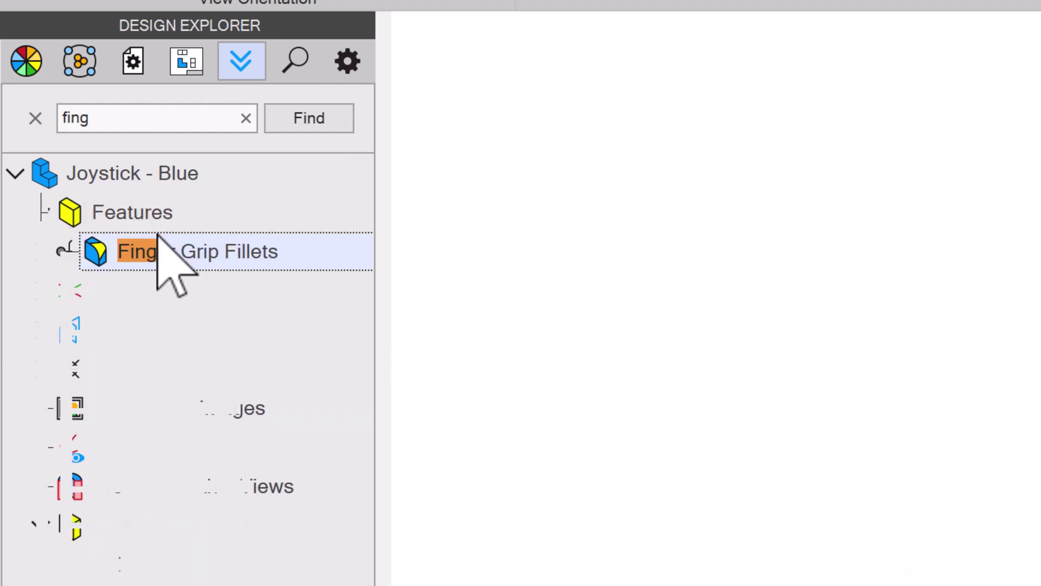
pyautogui.click(246, 120)
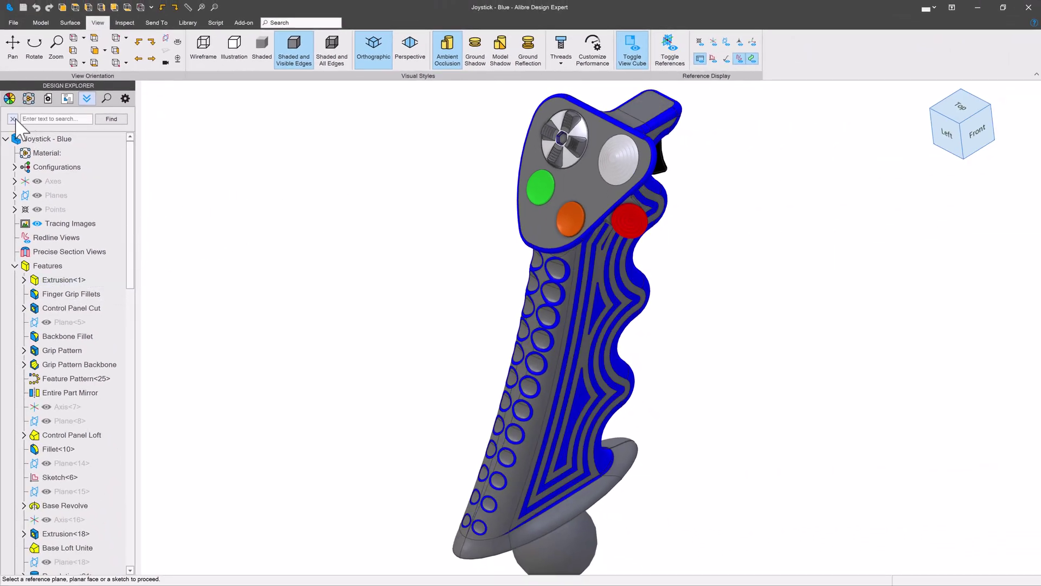
pyautogui.click(13, 119)
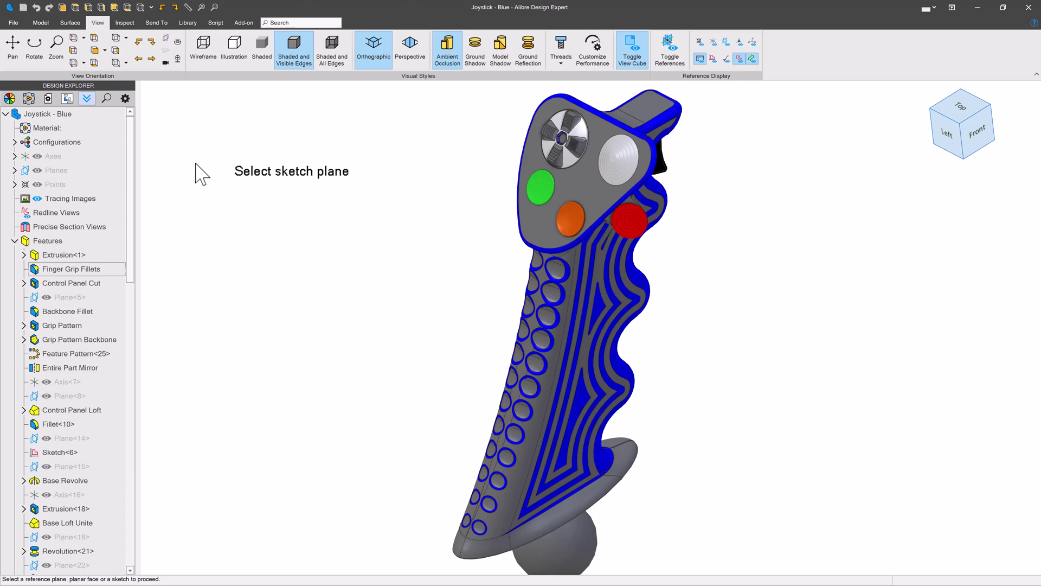
pyautogui.scroll(-3, 118, 279)
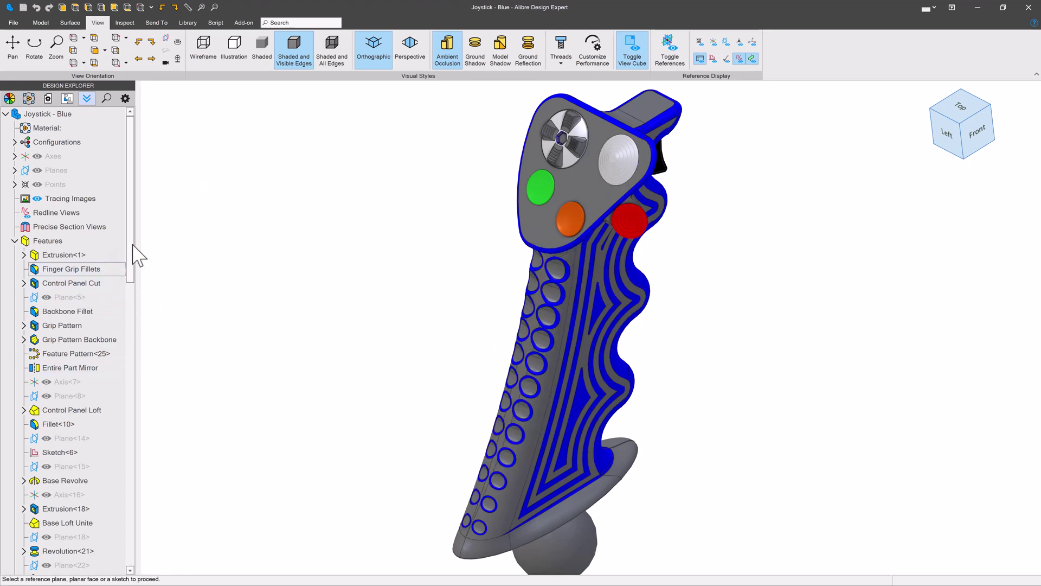
pyautogui.scroll(-3, 117, 279)
pyautogui.scroll(6, 122, 252)
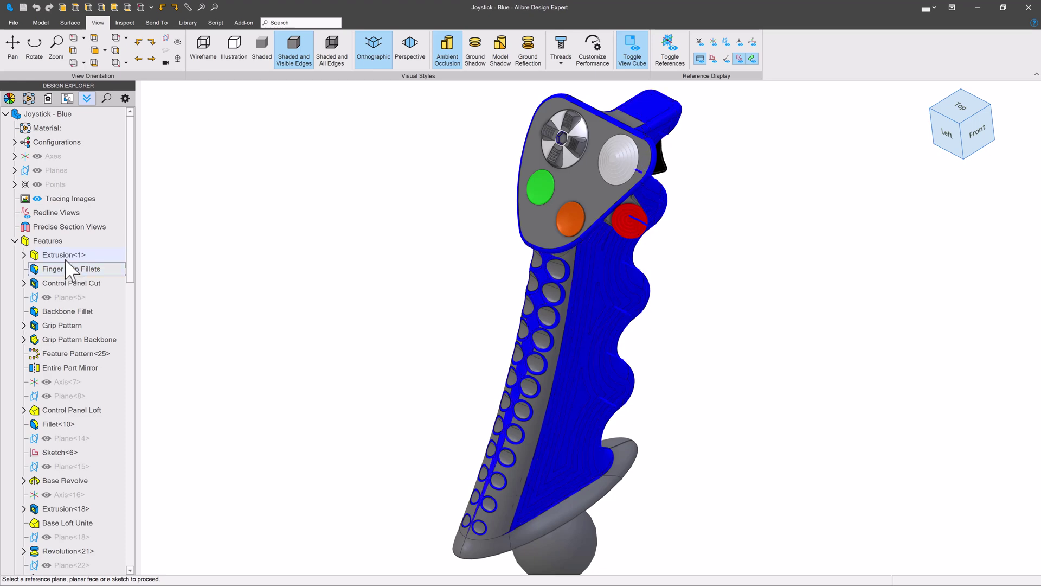
# Rename Extrusion<1> in the Design Explorer to 'Main Body Extrude'.
pyautogui.rightClick(65, 254)
pyautogui.press('Escape')
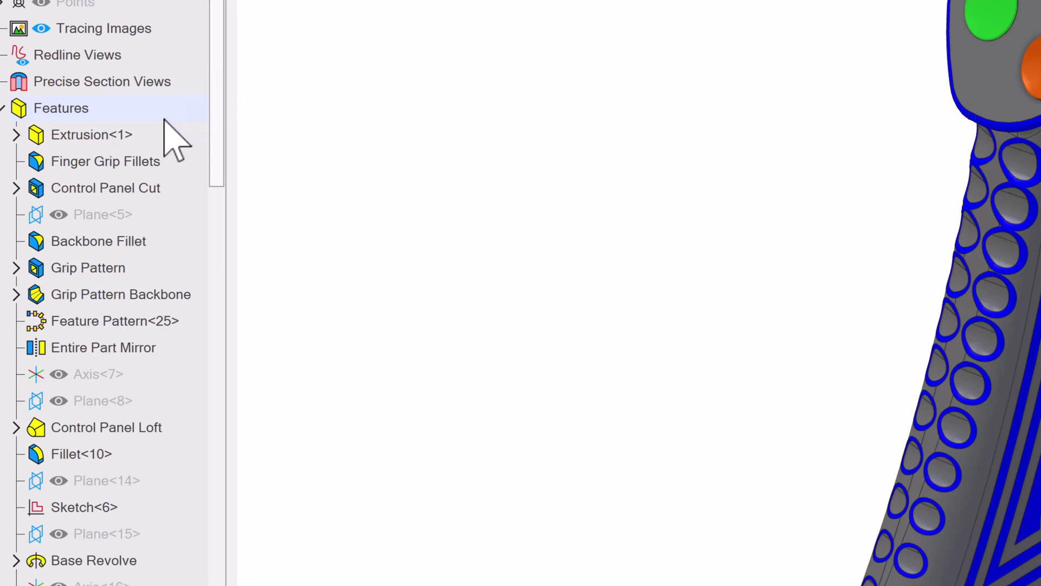
pyautogui.rightClick(77, 137)
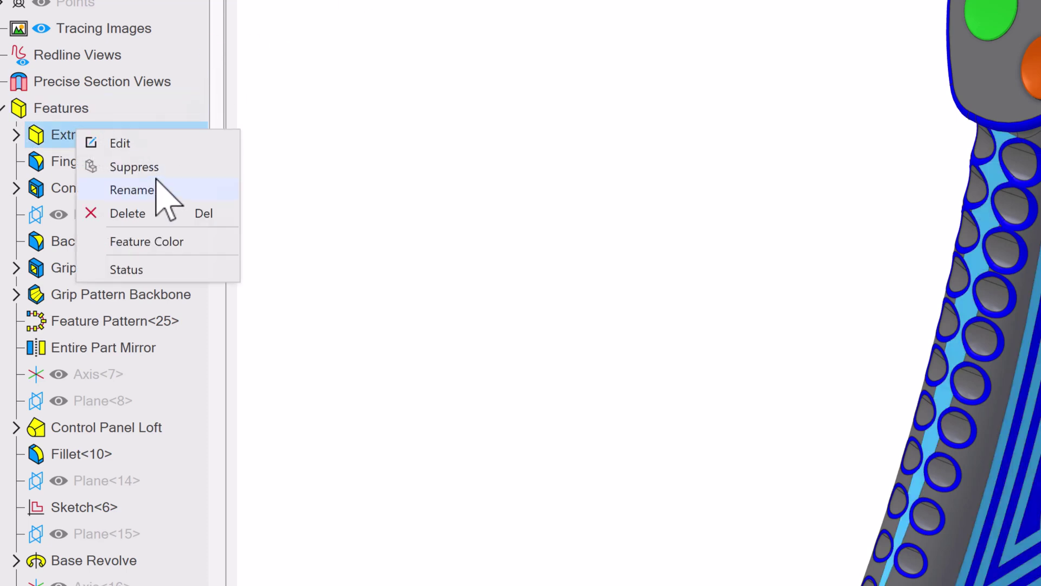
pyautogui.click(134, 190)
pyautogui.click(336, 253)
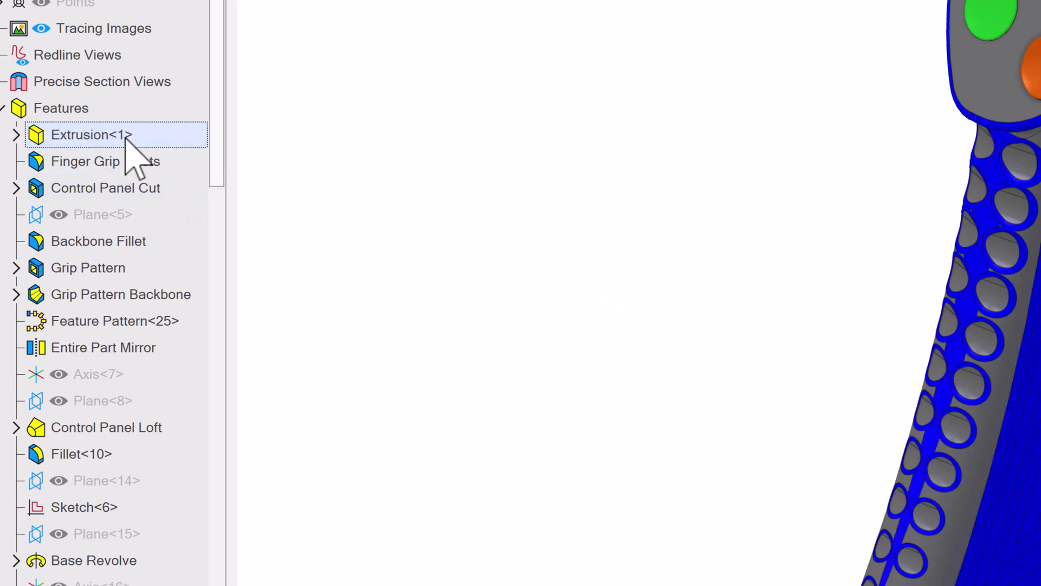
pyautogui.doubleClick(106, 137)
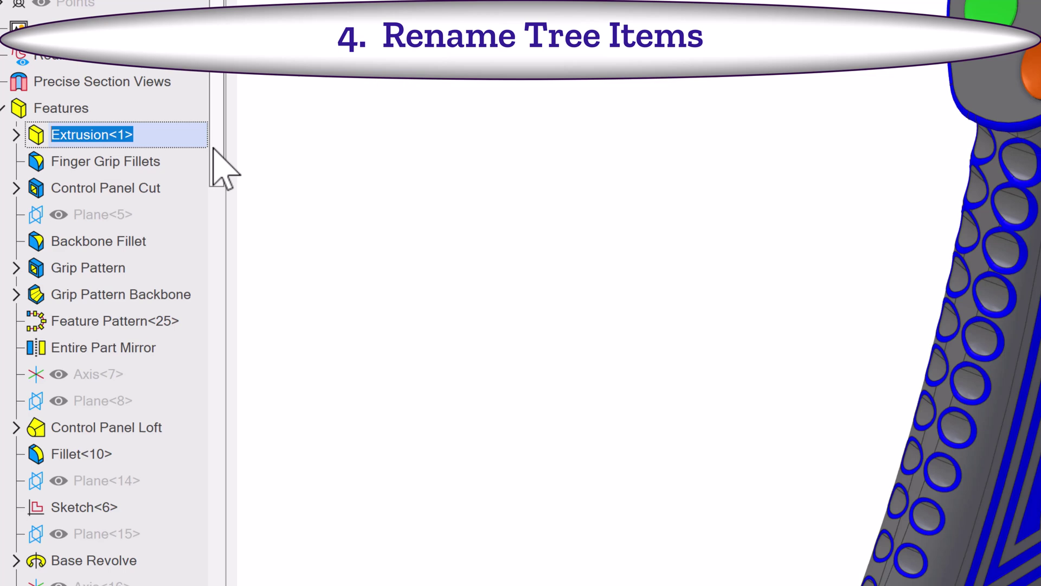
pyautogui.write('Main Body Extrud')
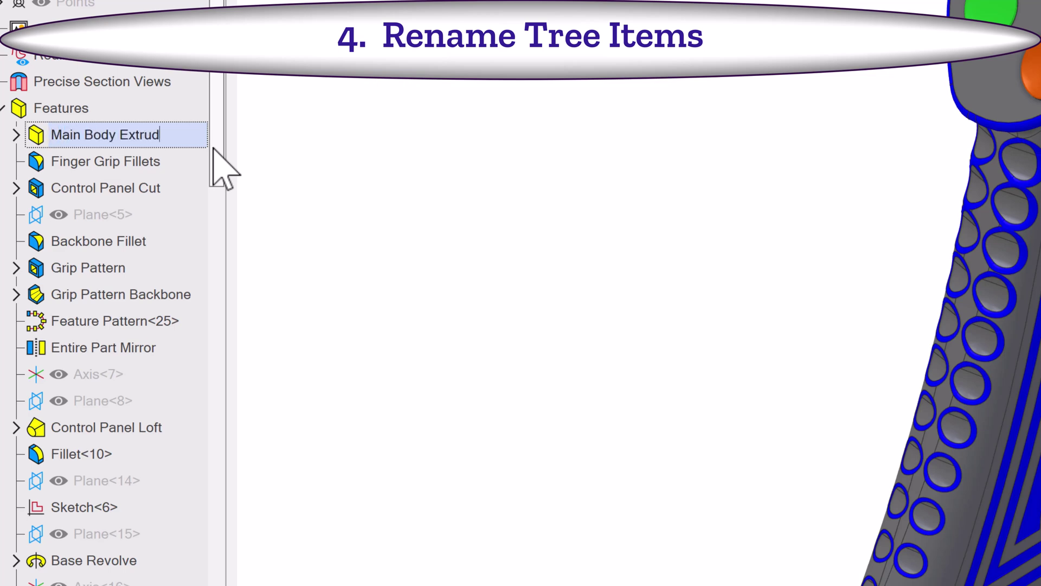
pyautogui.write('e')
pyautogui.press('Return')
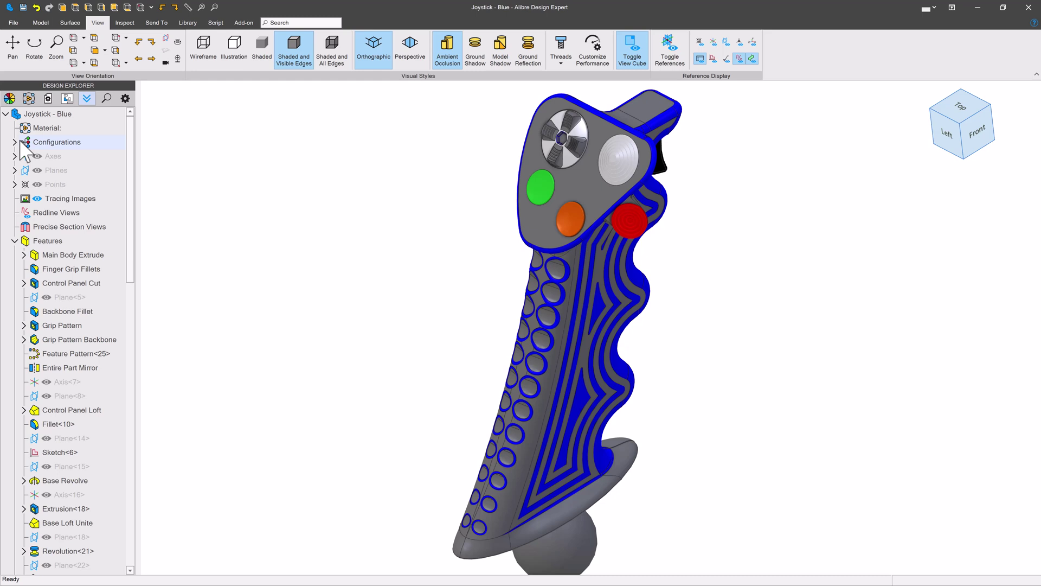
# Expand Configurations and activate the Red configuration.
pyautogui.click(14, 141)
pyautogui.rightClick(49, 171)
pyautogui.click(50, 171)
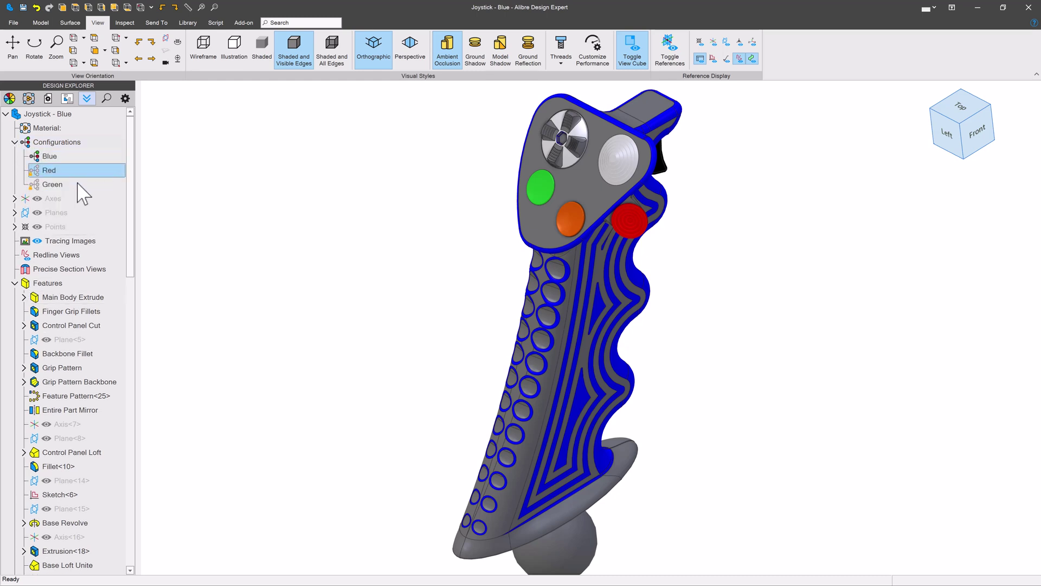
pyautogui.doubleClick(56, 172)
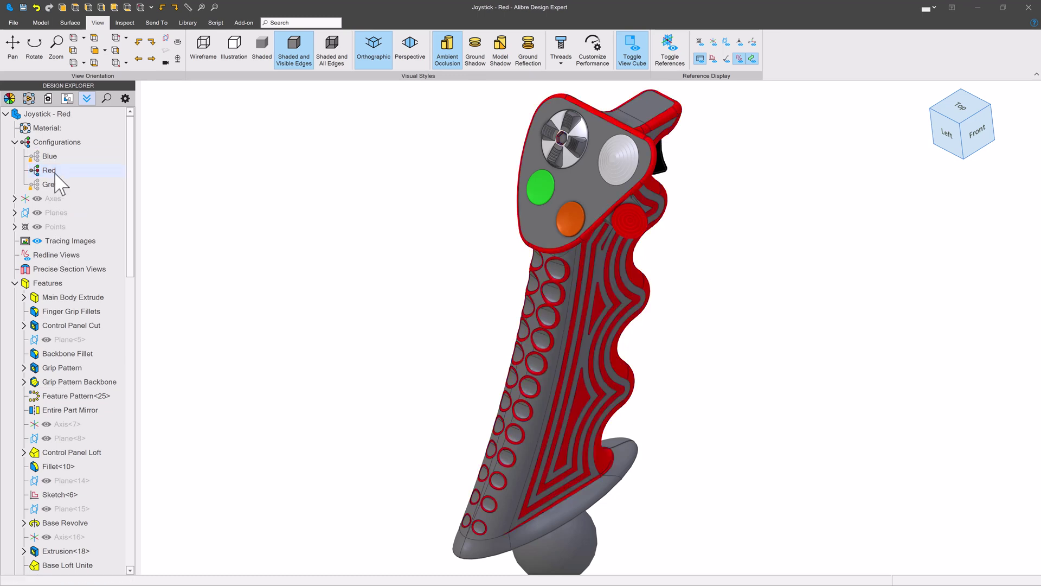
# Activate the Green configuration and move it above Red.
pyautogui.rightClick(52, 184)
pyautogui.click(90, 205)
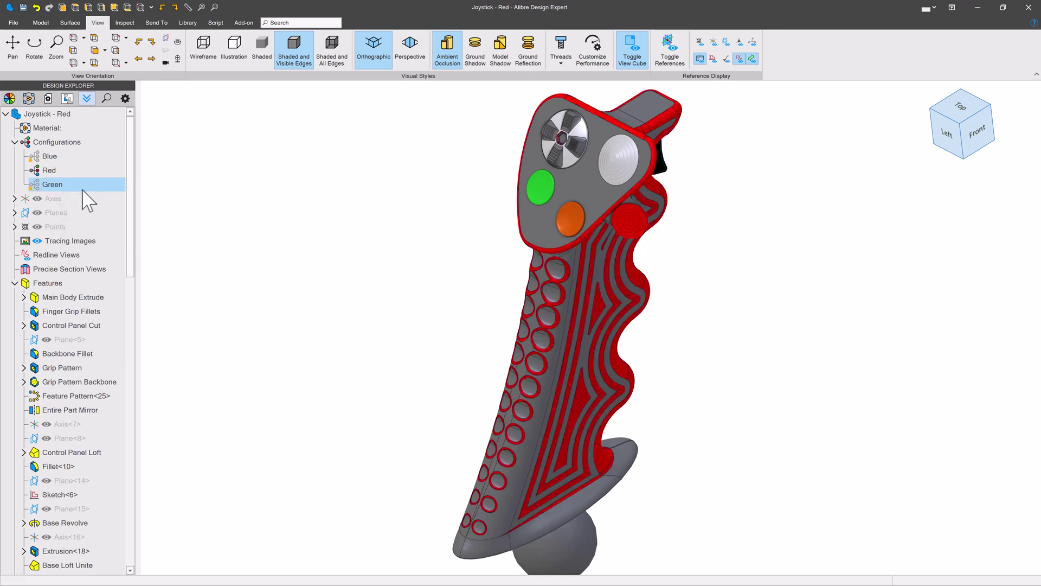
pyautogui.click(57, 186)
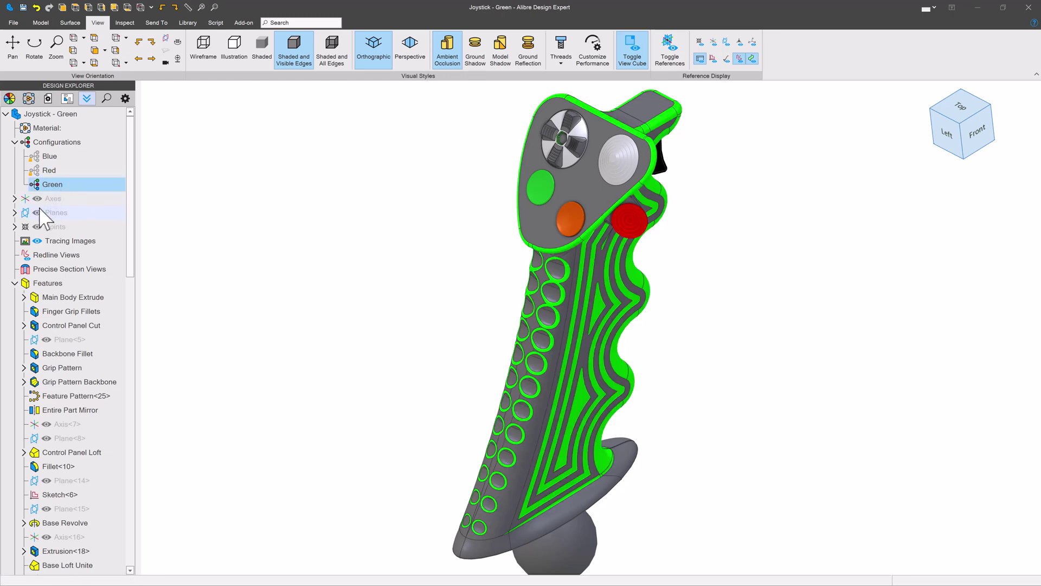
pyautogui.moveTo(52, 185)
pyautogui.mouseDown()
pyautogui.moveTo(60, 157)
pyautogui.moveTo(50, 189)
pyautogui.mouseUp()
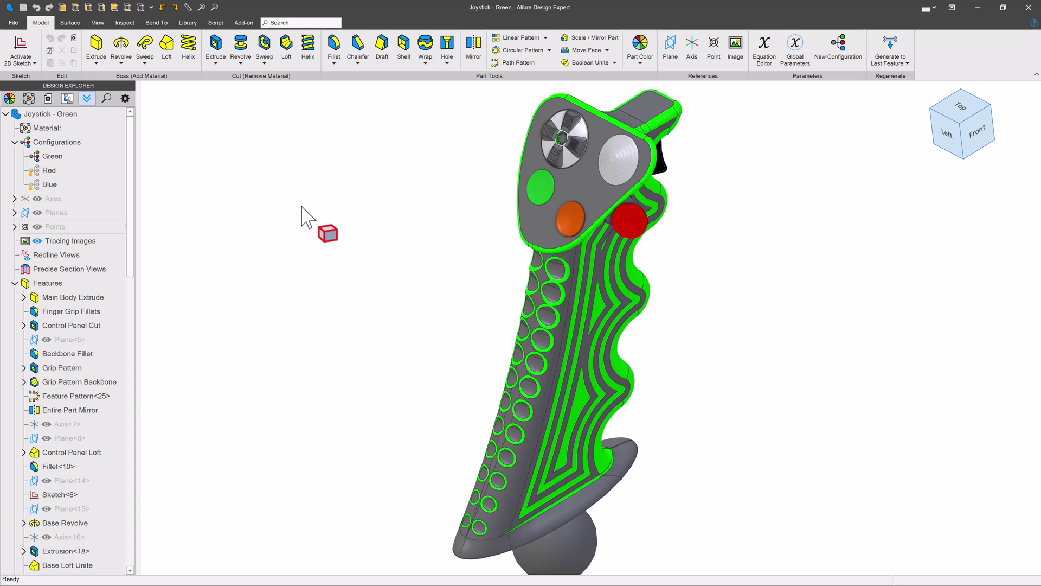
# Turn on reference points and expand the Points node to list Origin and Center of Mass.
pyautogui.click(97, 22)
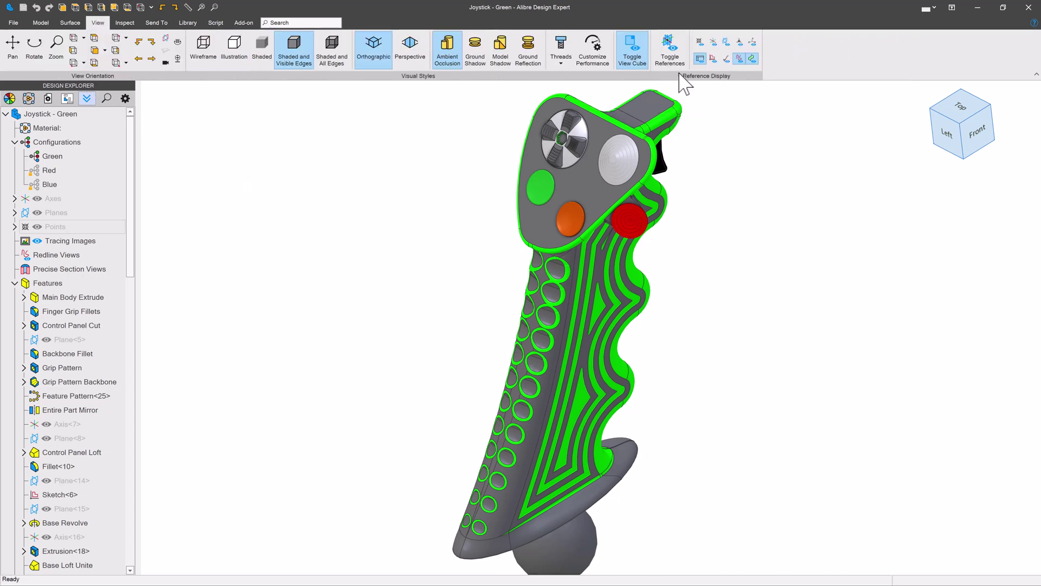
pyautogui.click(701, 42)
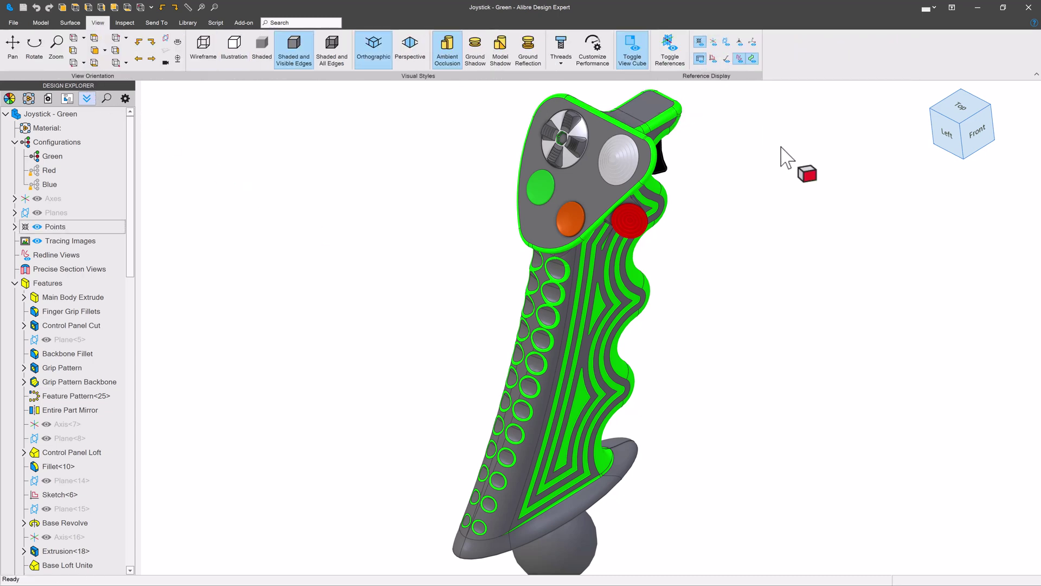
pyautogui.click(16, 226)
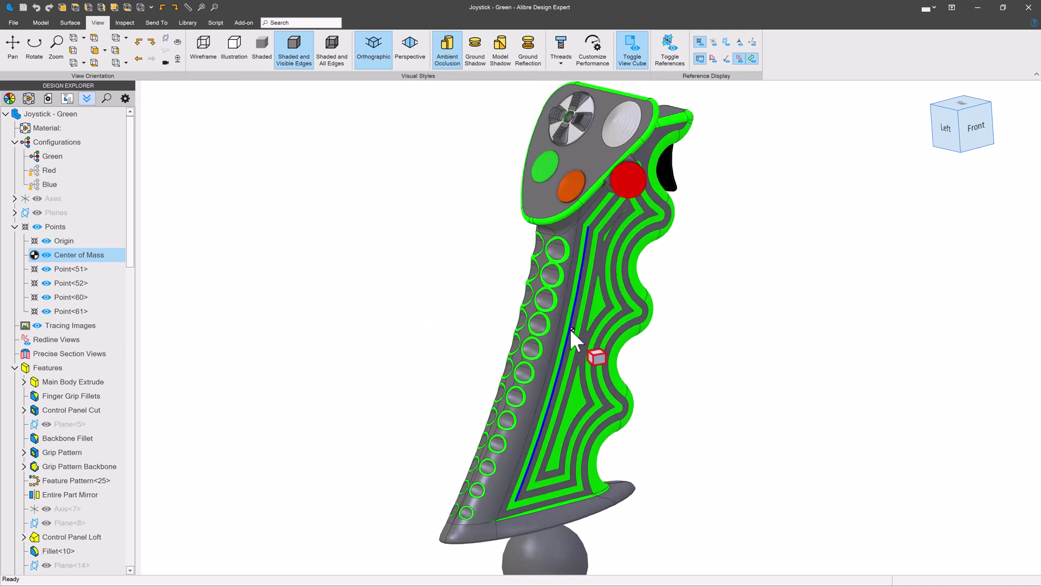
# Make a drawing of the Green joystick with four standard views, accepting default sheet settings.
pyautogui.click(463, 334)
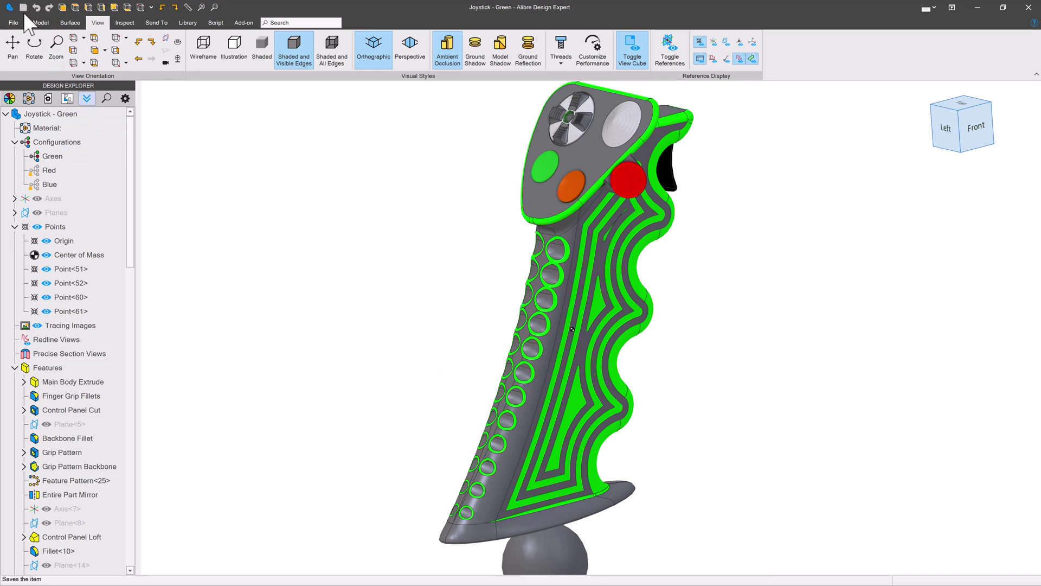
pyautogui.click(157, 22)
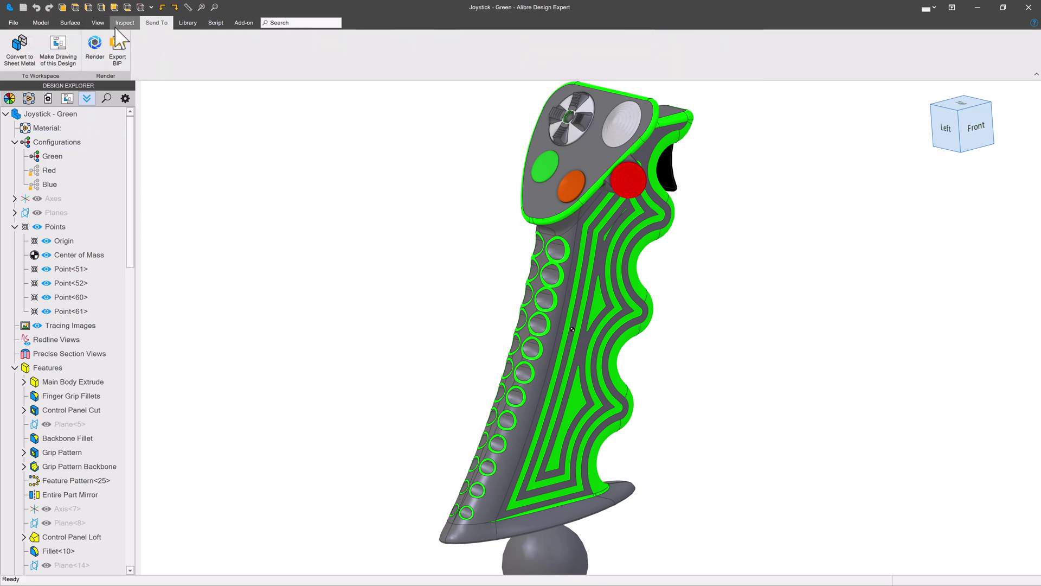
pyautogui.click(58, 50)
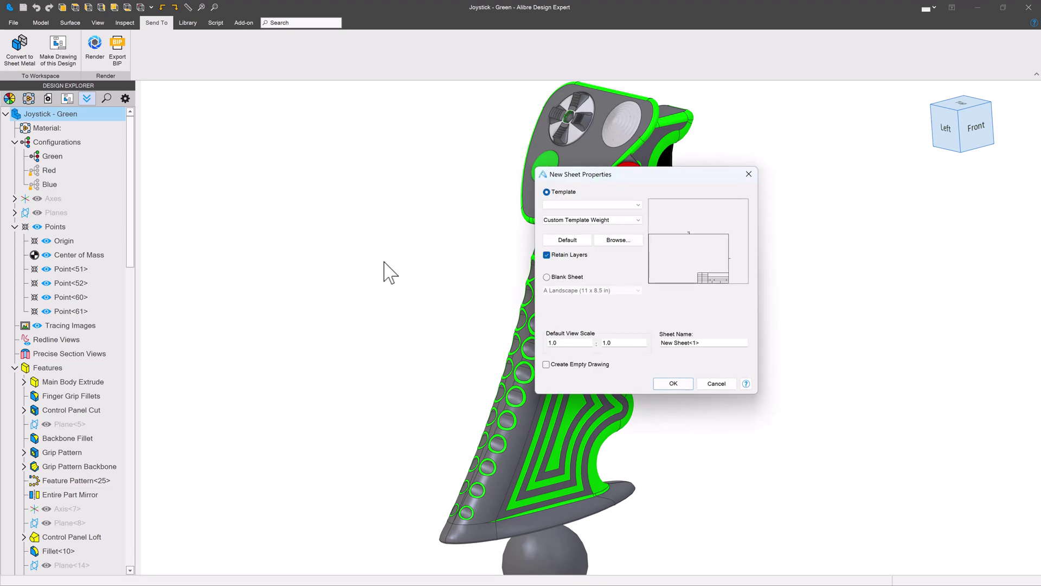
pyautogui.click(668, 383)
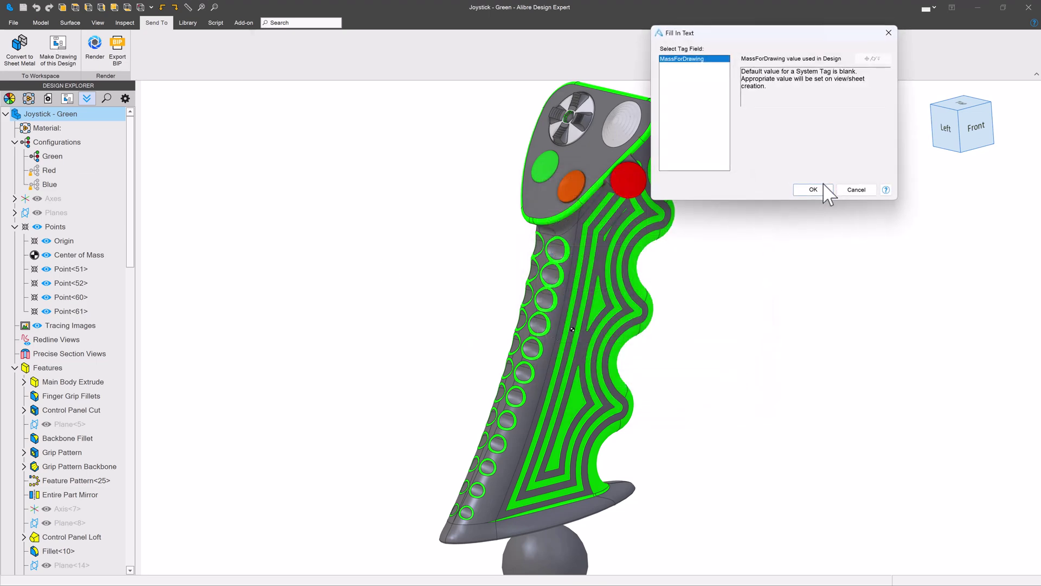
pyautogui.click(813, 189)
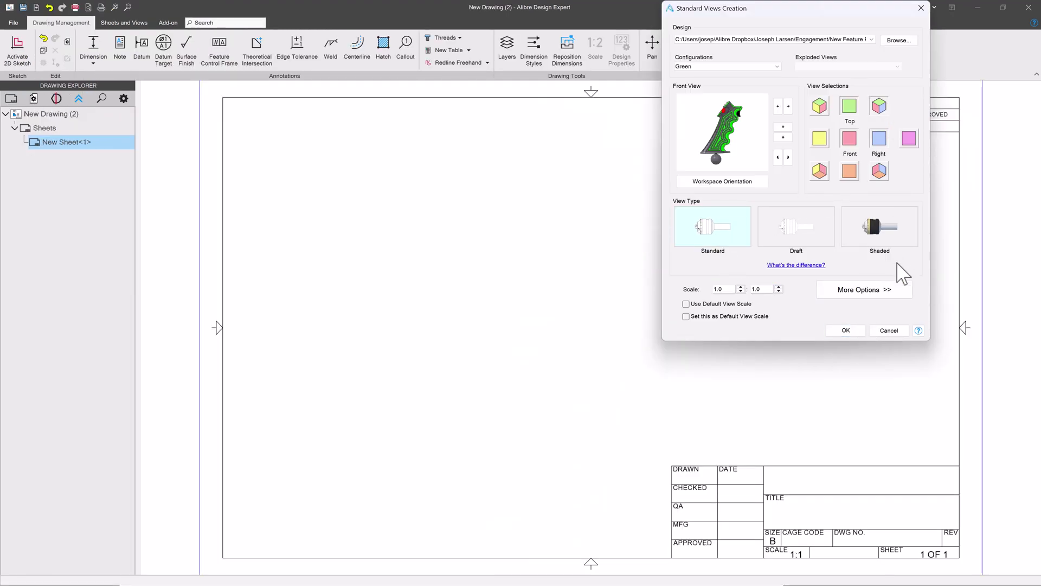
pyautogui.click(846, 330)
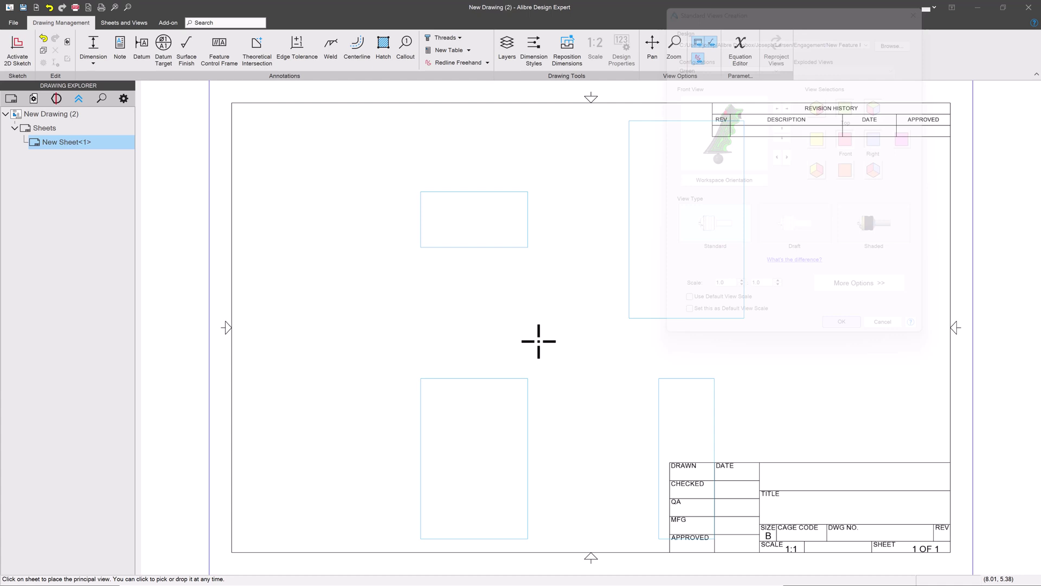
pyautogui.click(472, 313)
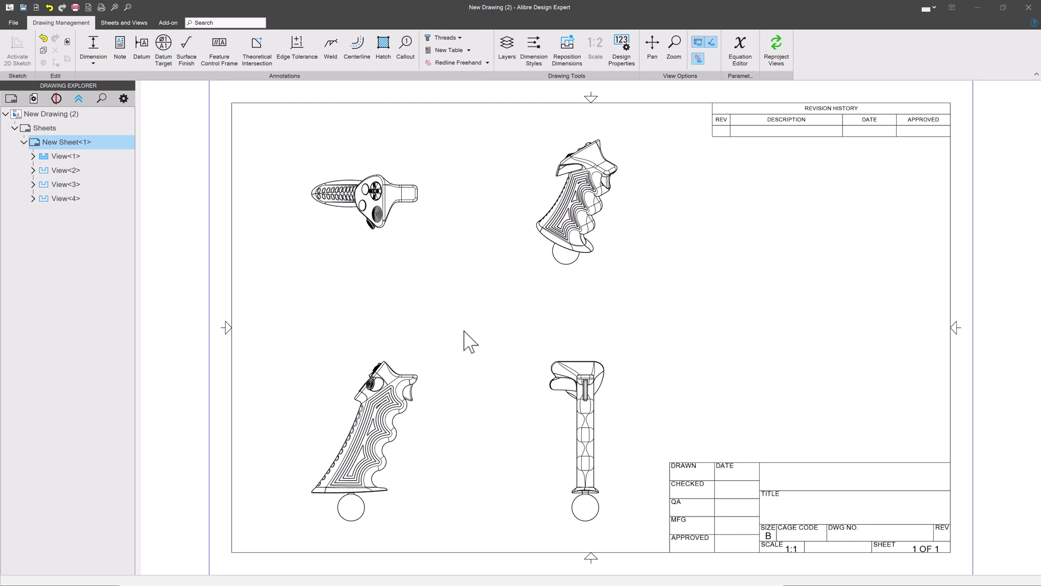
# Show the centre of mass in the lower-left side view of the drawing.
pyautogui.rightClick(342, 398)
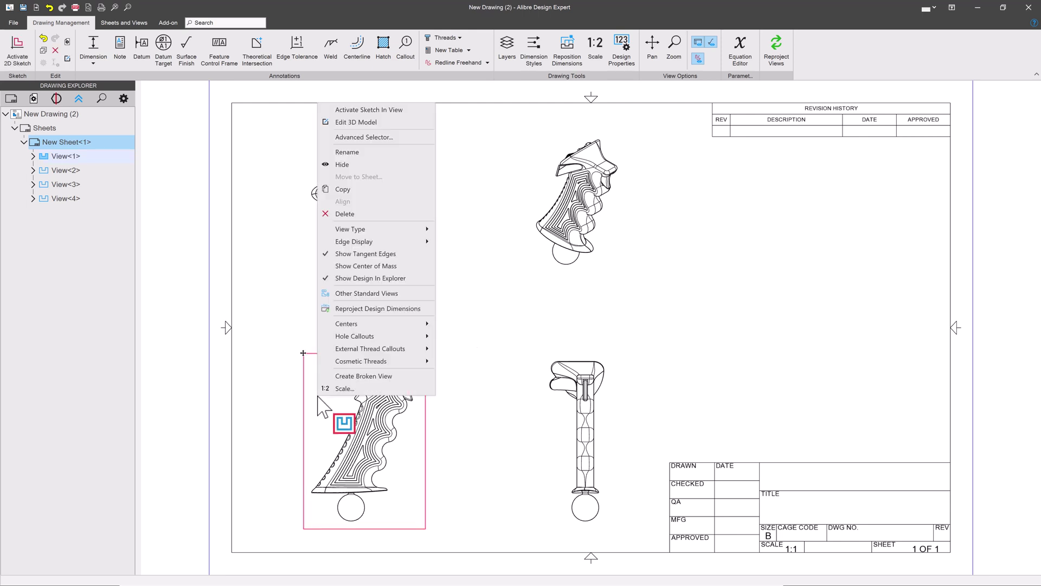
pyautogui.click(366, 265)
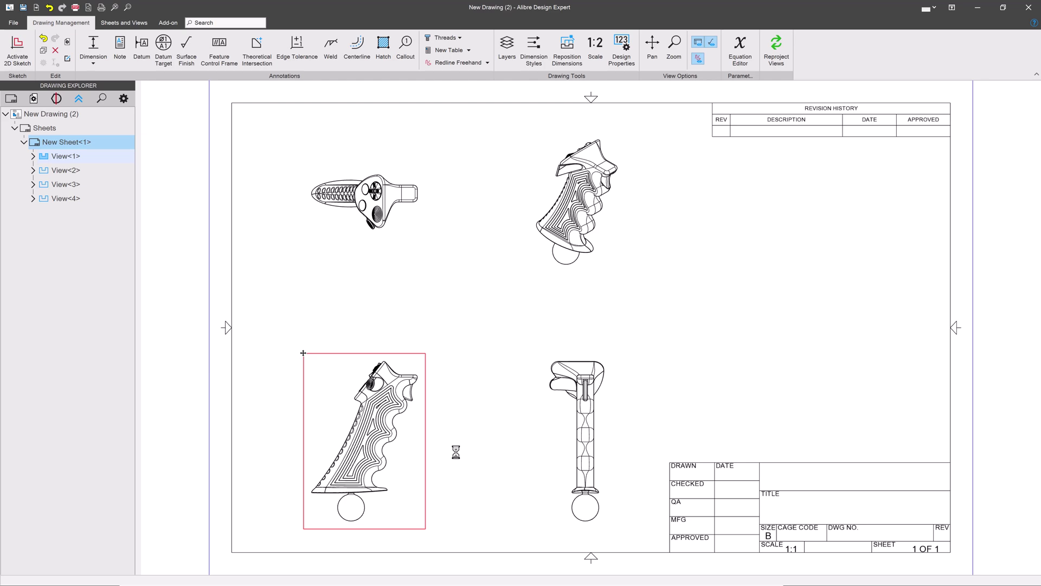
pyautogui.scroll(2, 456, 451)
pyautogui.scroll(2, 456, 451)
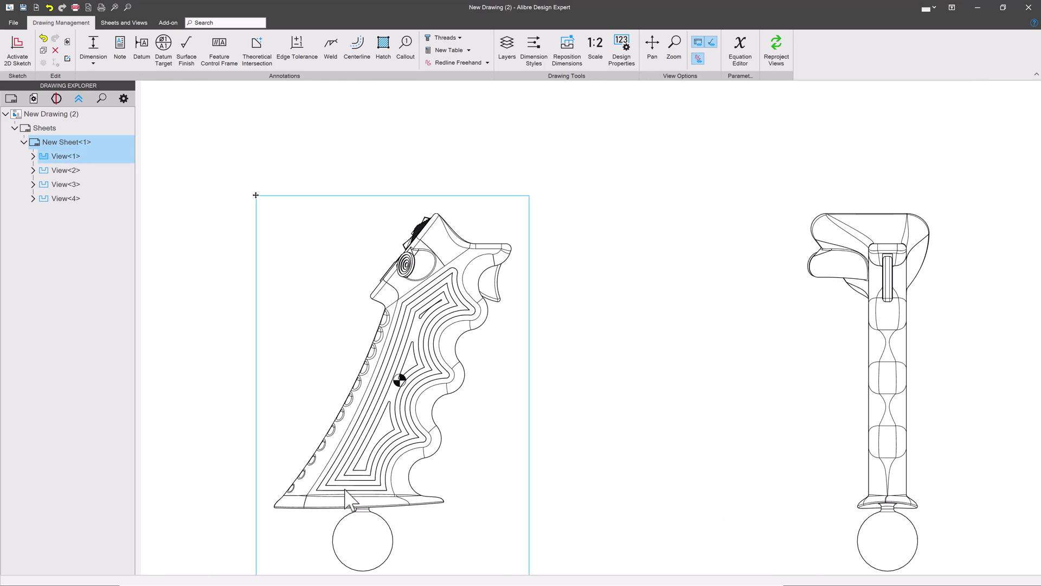
pyautogui.scroll(2, 423, 451)
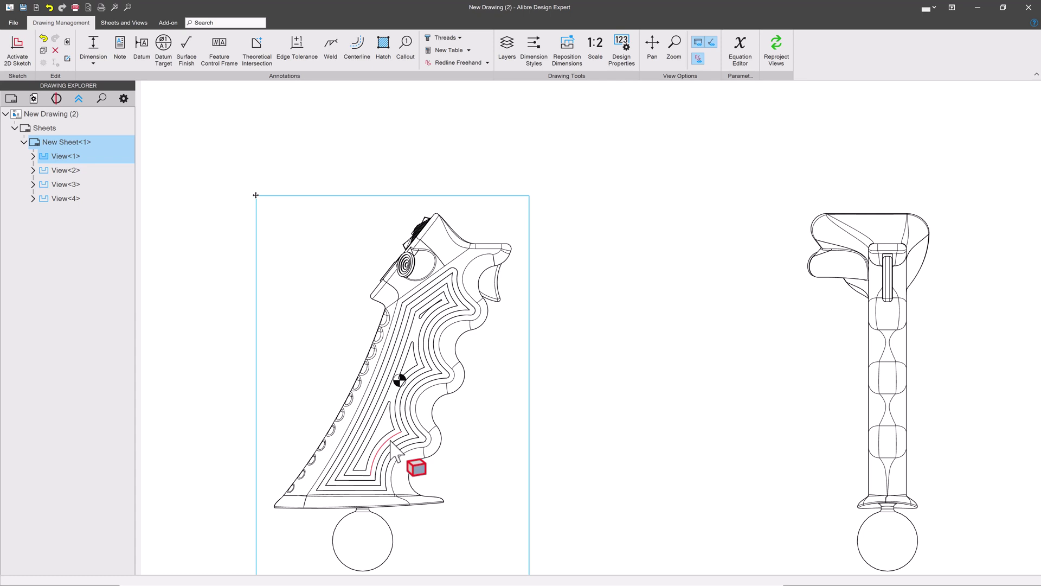
pyautogui.press('Escape')
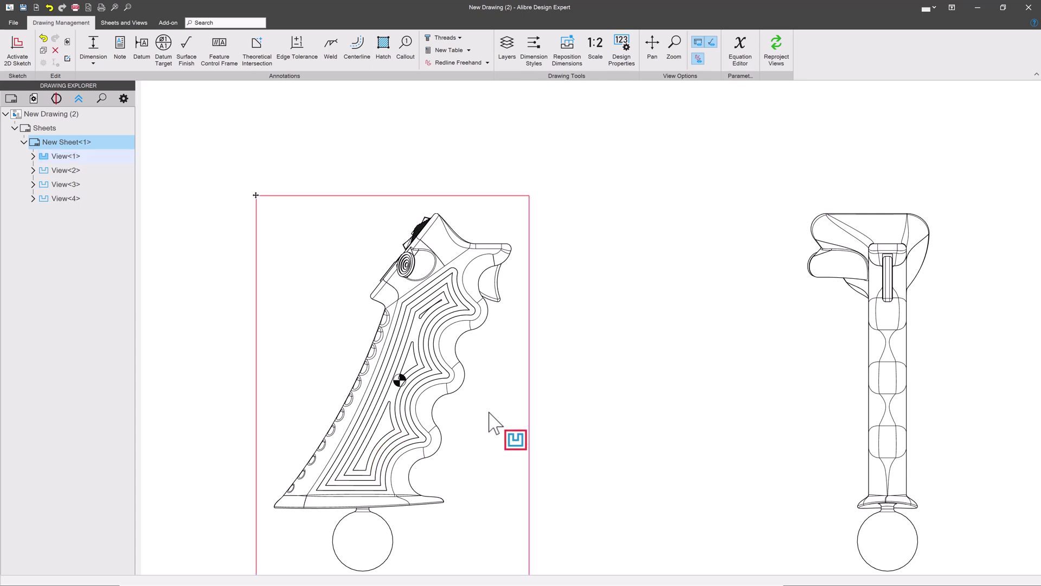
pyautogui.click(94, 49)
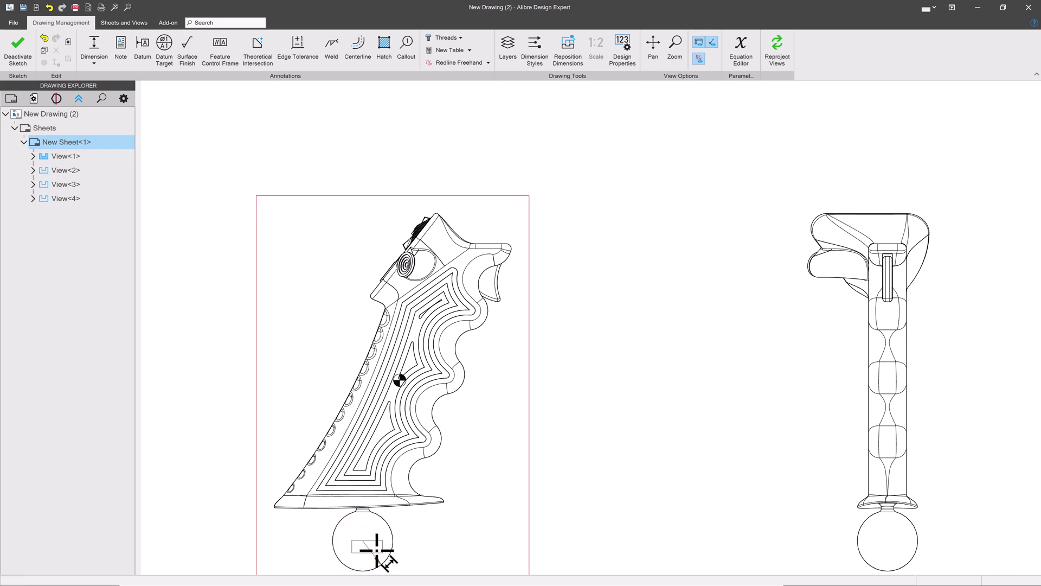
# Dimension the ball centre to the centre of mass (1.594), placed right of the grip.
pyautogui.click(377, 549)
pyautogui.click(400, 379)
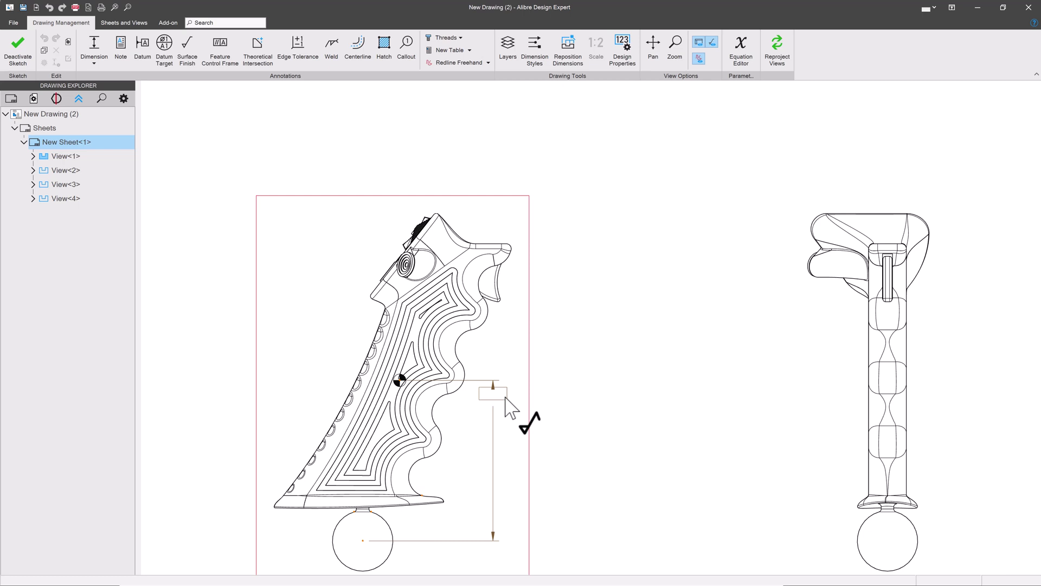
pyautogui.click(550, 449)
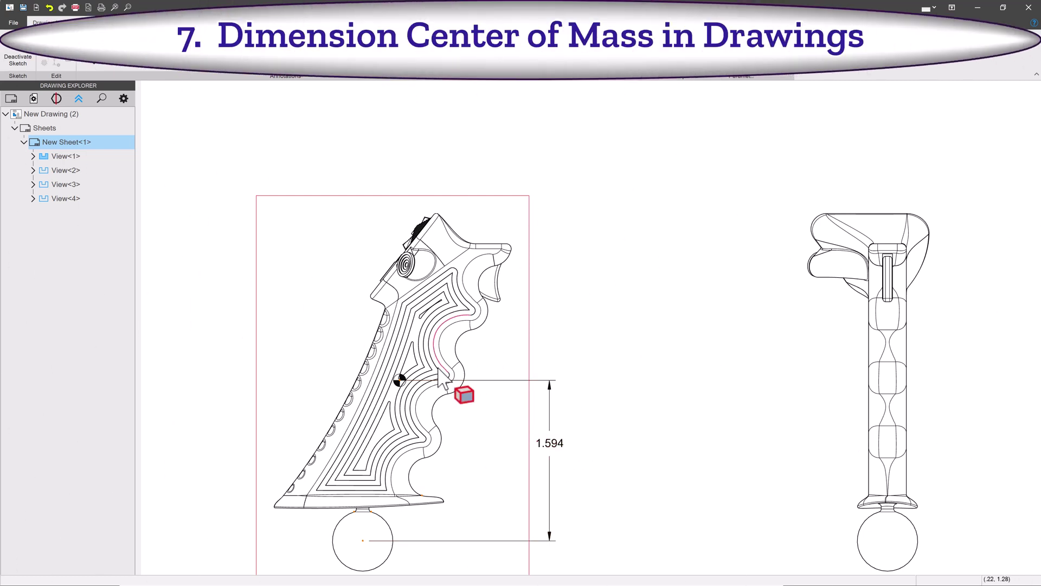
# Add the text 'To Center of Mass' to the 1.594 dimension.
pyautogui.click(552, 444)
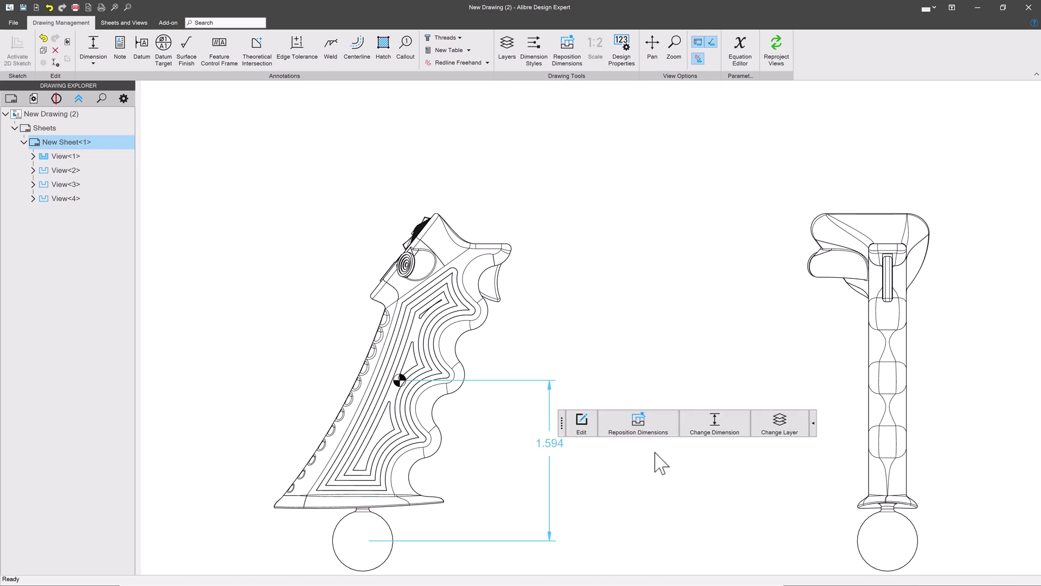
pyautogui.click(715, 426)
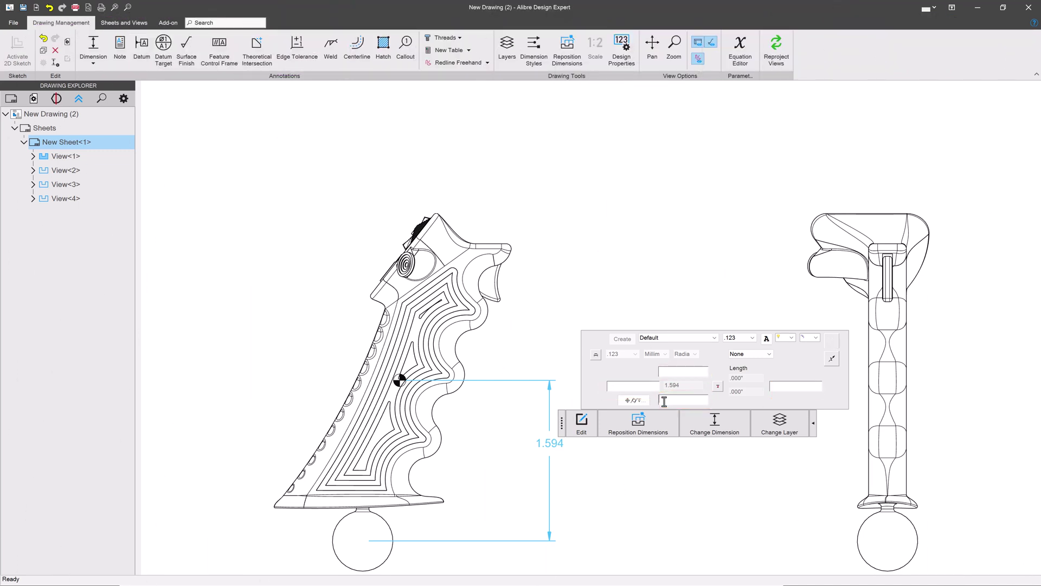
pyautogui.click(664, 401)
pyautogui.write('To Center of Ma')
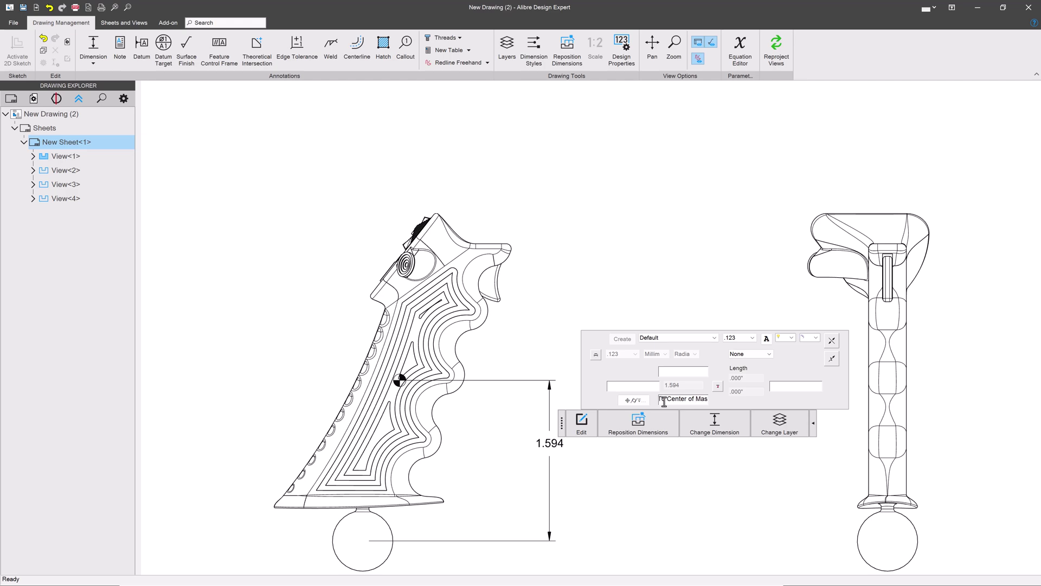
pyautogui.write('s')
pyautogui.press('Return')
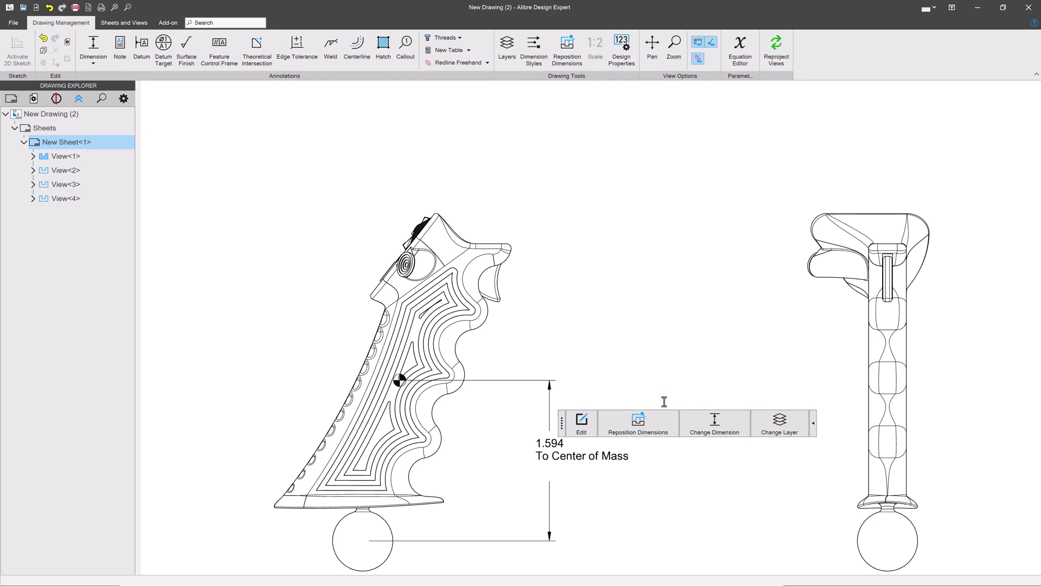
pyautogui.scroll(-3, 665, 400)
pyautogui.scroll(4, 570, 326)
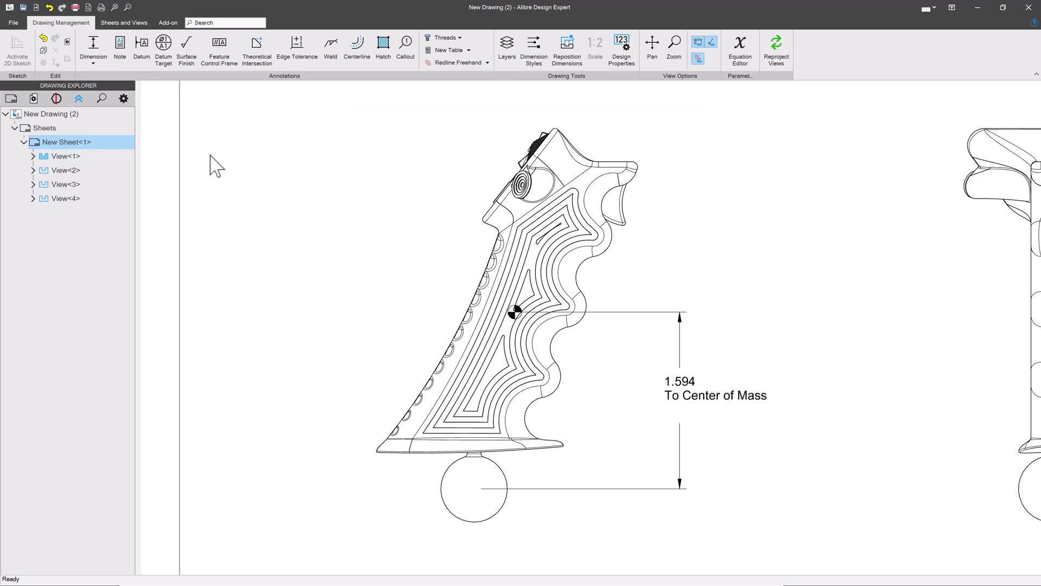
# Place datum A on the grip's top edge with its label above, discarding datum B.
pyautogui.click(142, 49)
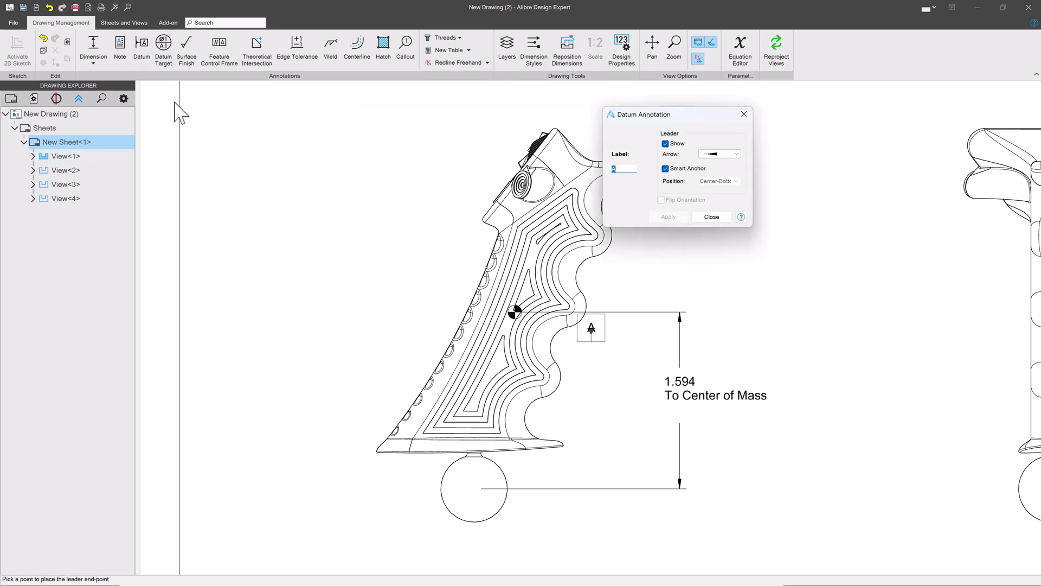
pyautogui.scroll(-3, 521, 309)
pyautogui.scroll(3, 431, 244)
pyautogui.scroll(4, 455, 228)
pyautogui.scroll(2, 488, 220)
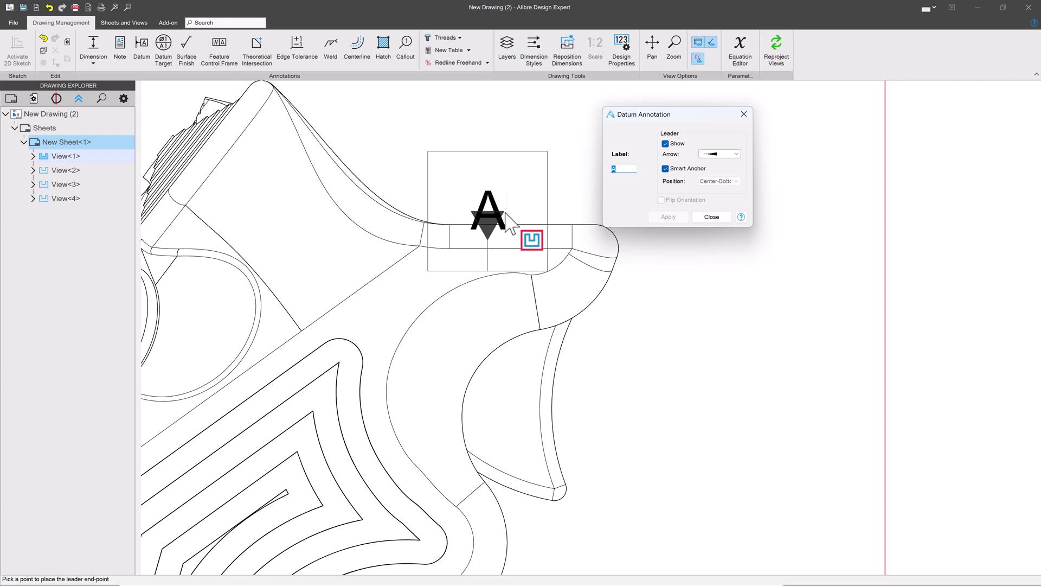
pyautogui.click(514, 232)
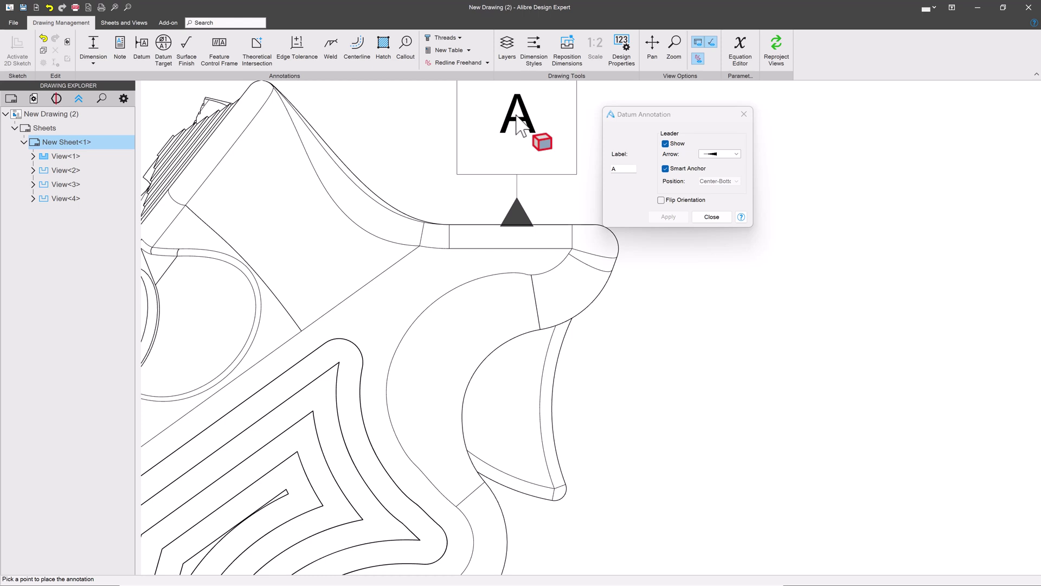
pyautogui.click(521, 126)
pyautogui.click(667, 217)
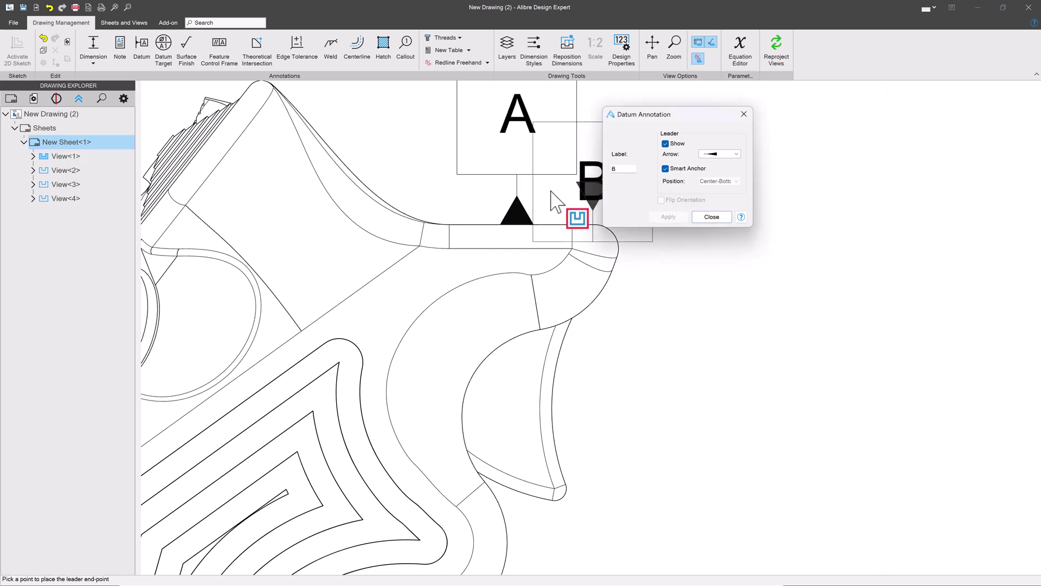
pyautogui.click(711, 216)
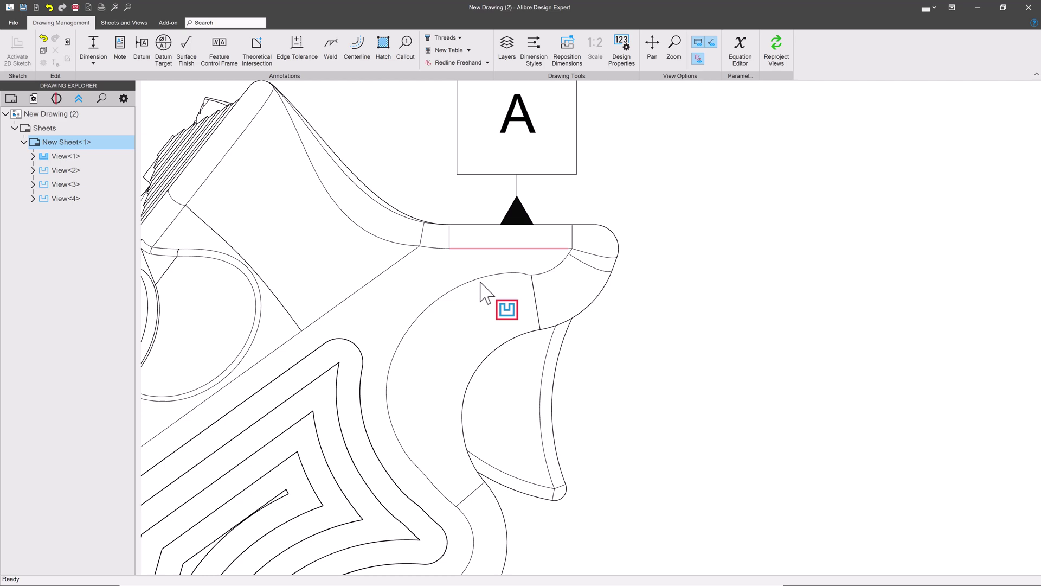
pyautogui.scroll(-3, 484, 293)
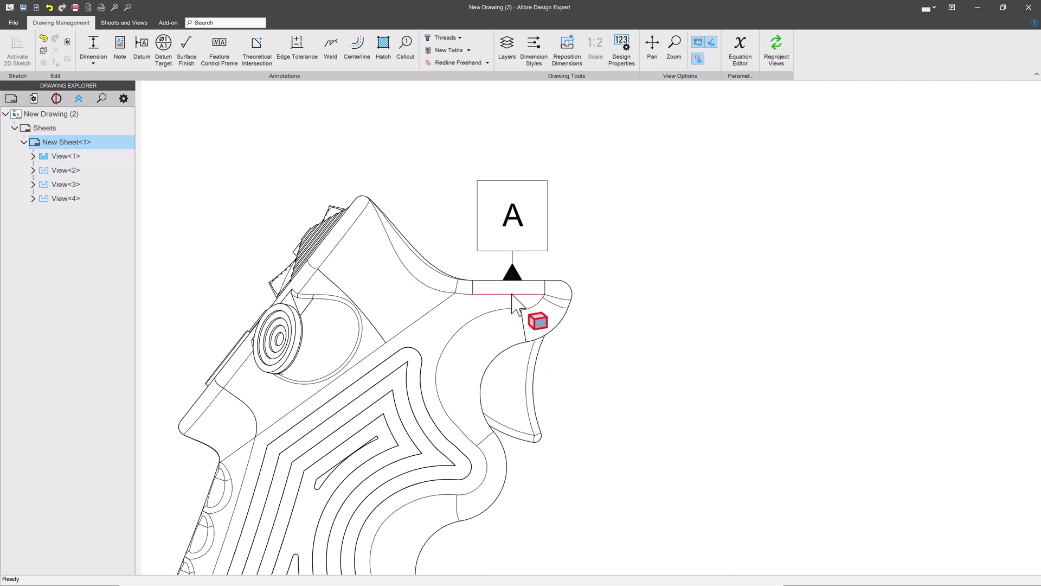
# Flip datum A's orientation and drag its label below, then back above.
pyautogui.doubleClick(513, 219)
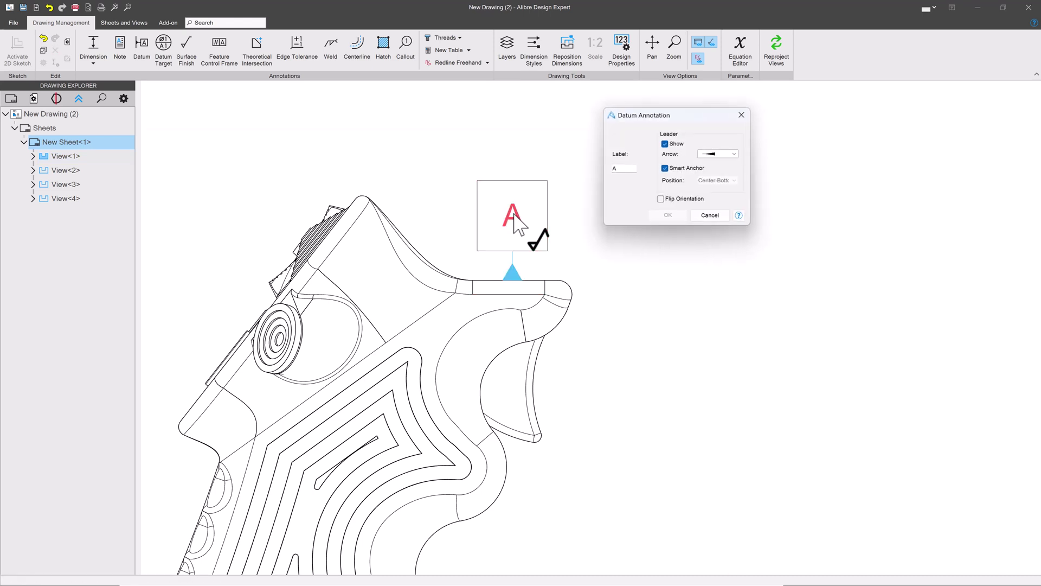
pyautogui.click(662, 200)
pyautogui.click(672, 217)
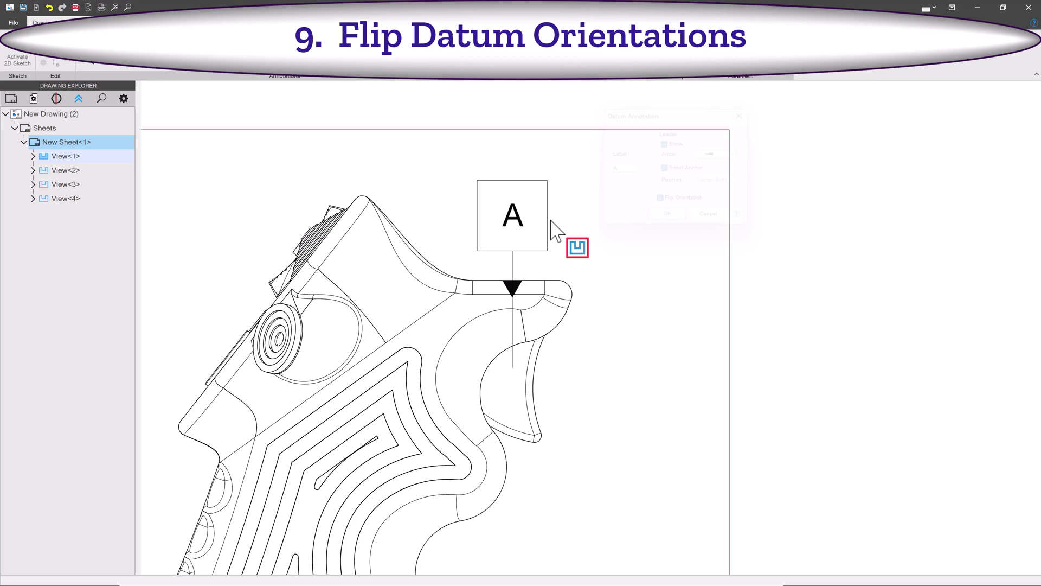
pyautogui.moveTo(513, 215); pyautogui.dragTo(513, 346)
pyautogui.click(771, 437)
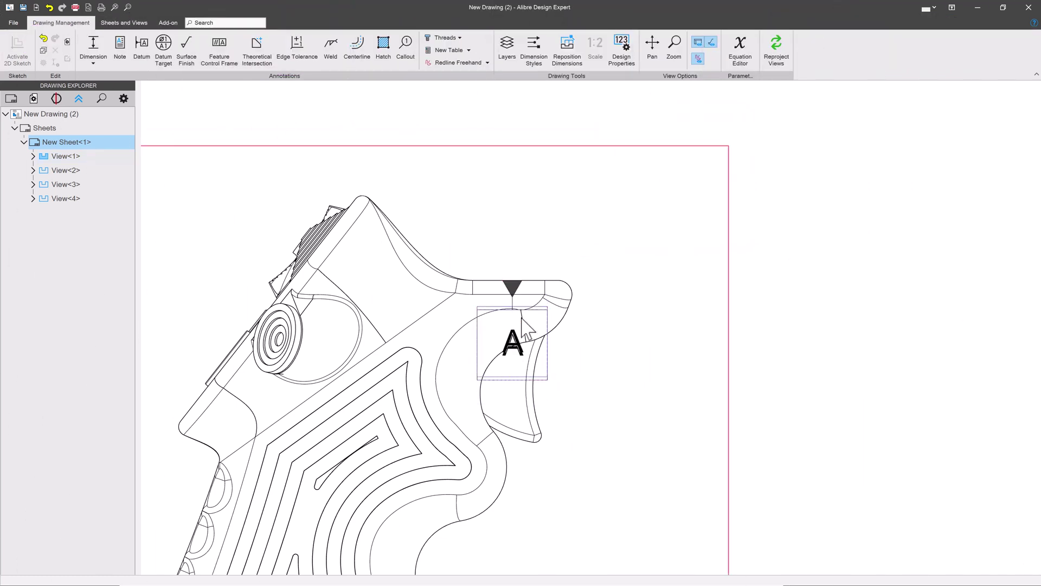
pyautogui.moveTo(512, 346); pyautogui.dragTo(522, 240)
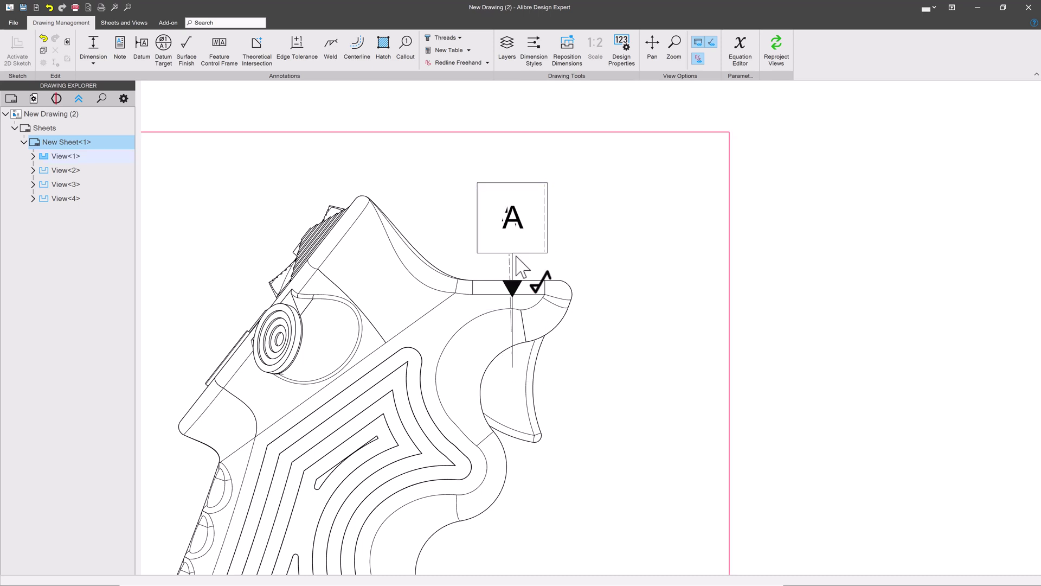
# Flip datum A's triangle back to pointing up.
pyautogui.click(513, 289)
pyautogui.rightClick(513, 293)
pyautogui.click(540, 263)
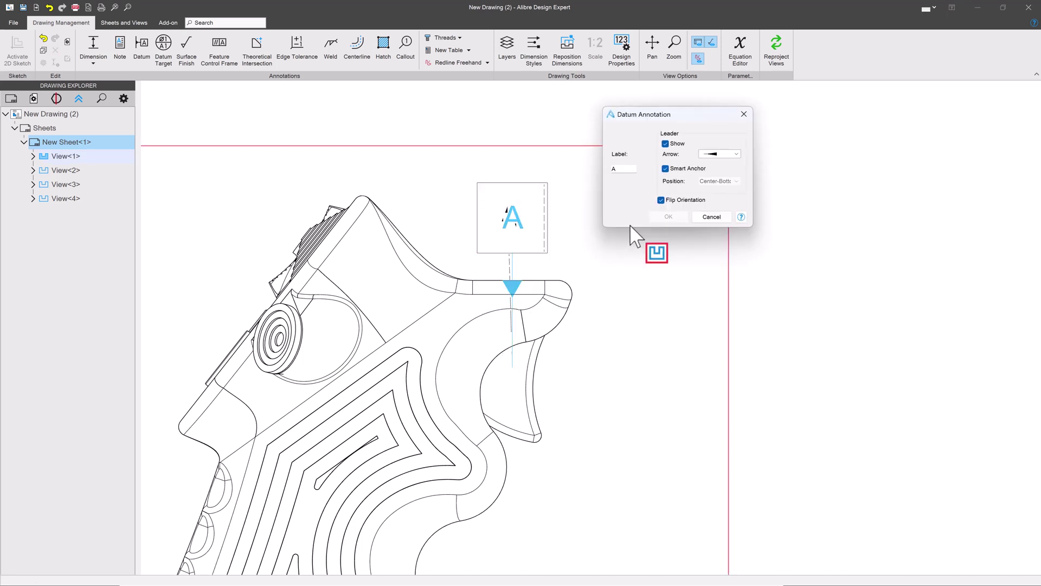
pyautogui.click(661, 200)
pyautogui.click(675, 217)
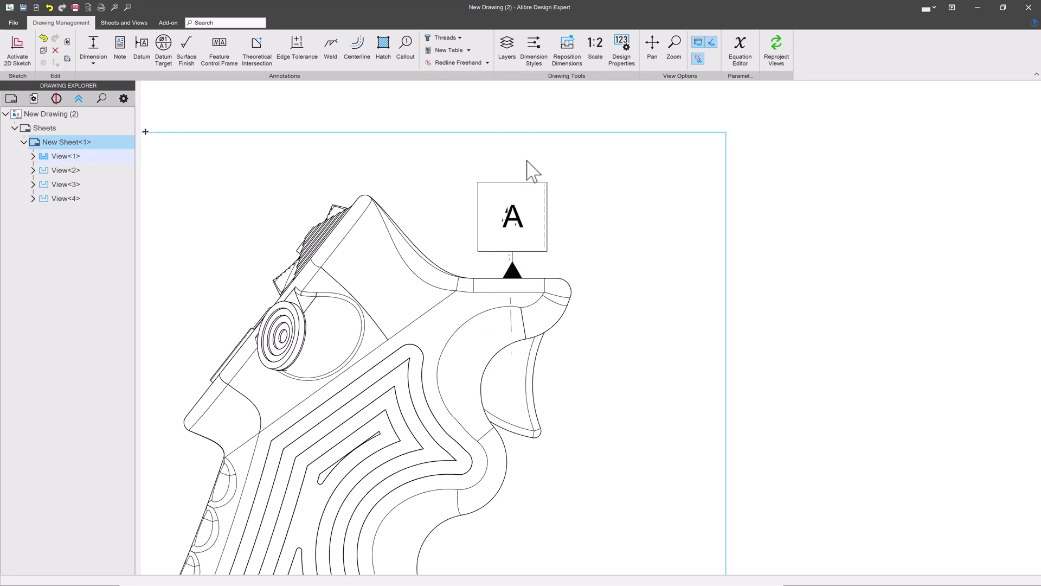
pyautogui.scroll(-3, 527, 183)
pyautogui.scroll(-3, 527, 183)
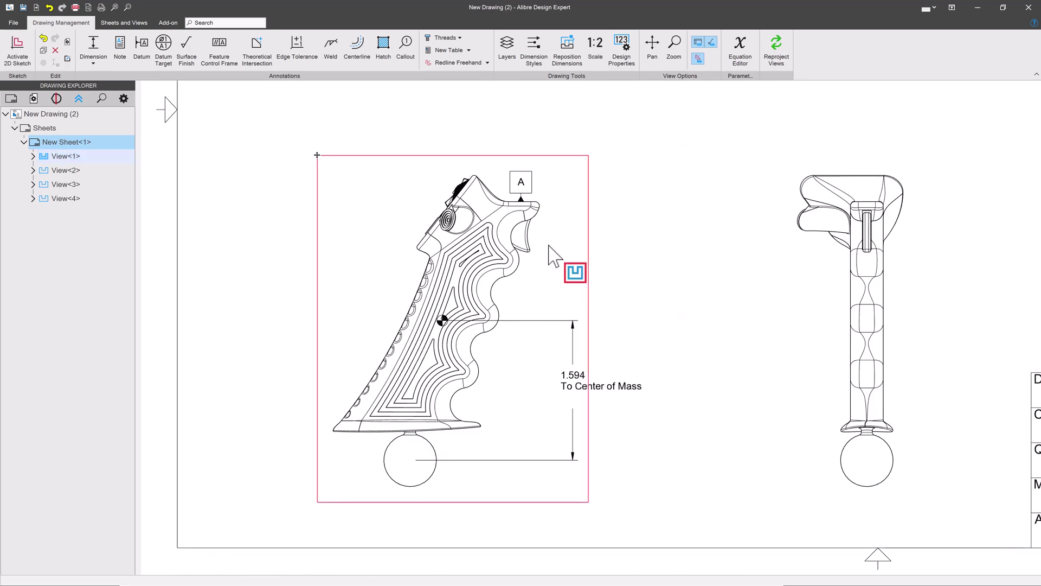
# Dimension the grip's finger-groove arc as R.194, placed far right, and close the sketch.
pyautogui.click(549, 252)
pyautogui.click(94, 49)
pyautogui.scroll(3, 472, 281)
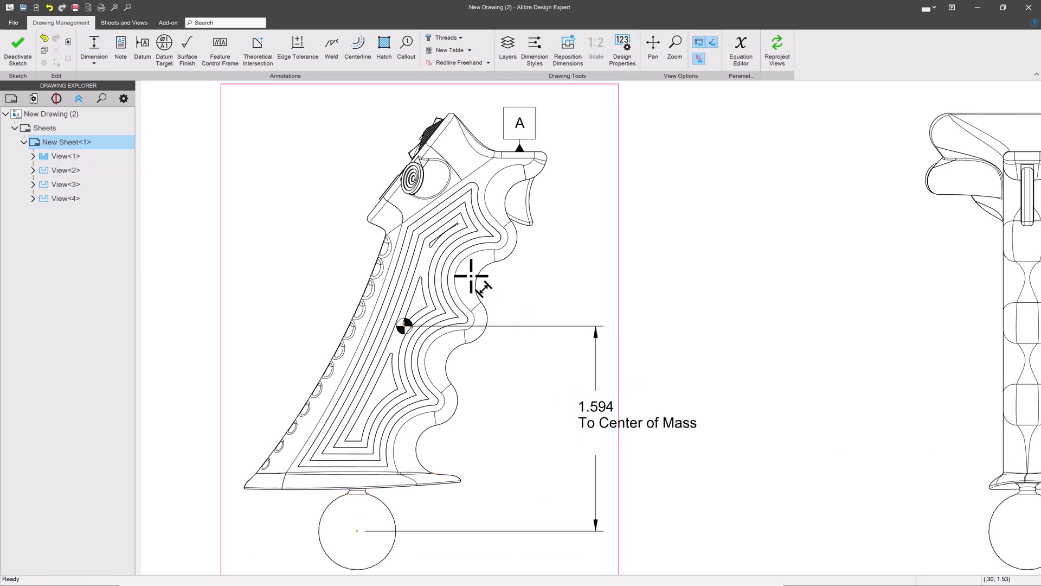
pyautogui.scroll(1, 472, 280)
pyautogui.click(483, 289)
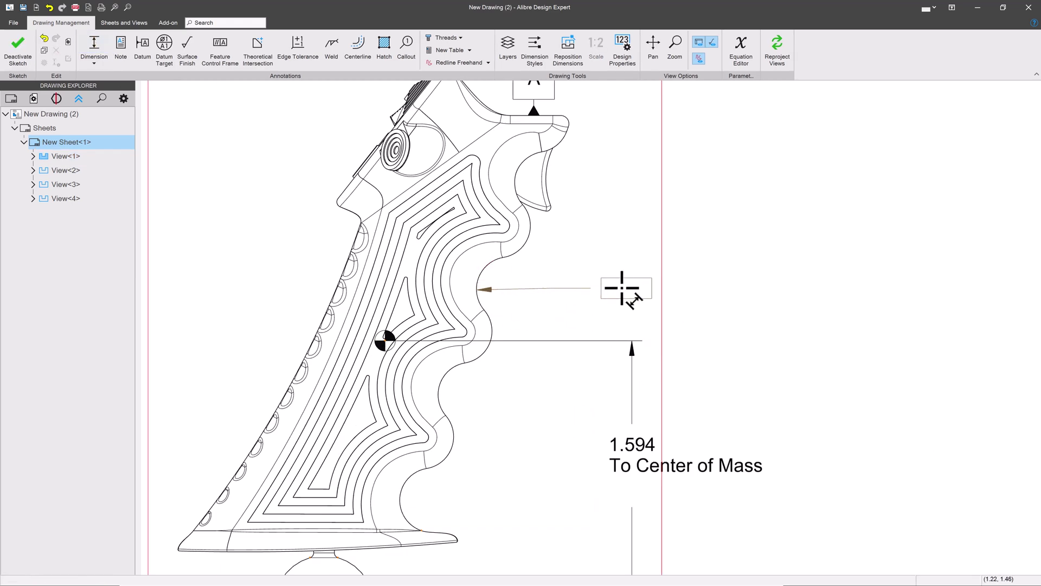
pyautogui.click(767, 330)
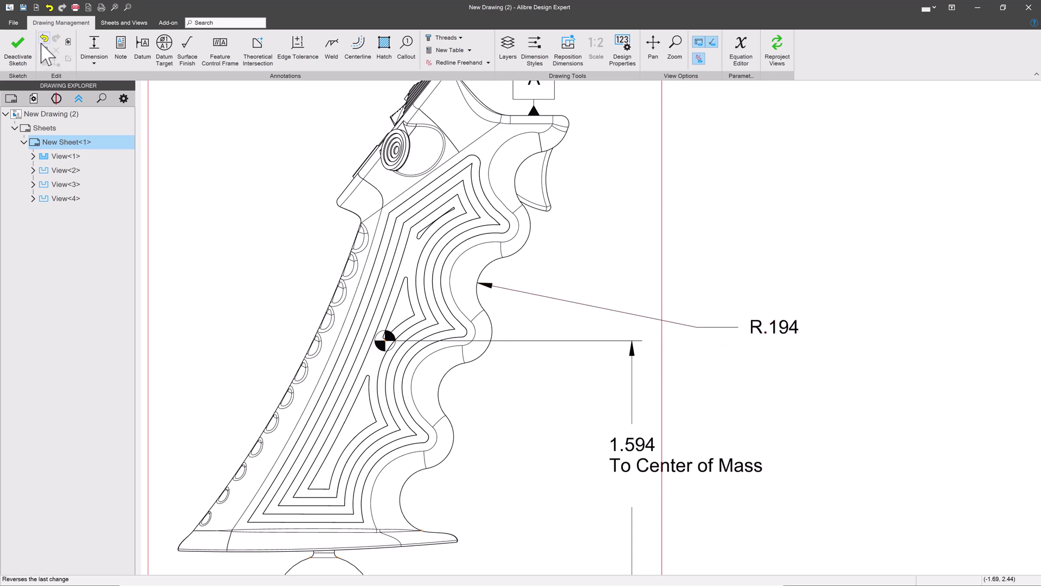
pyautogui.click(18, 49)
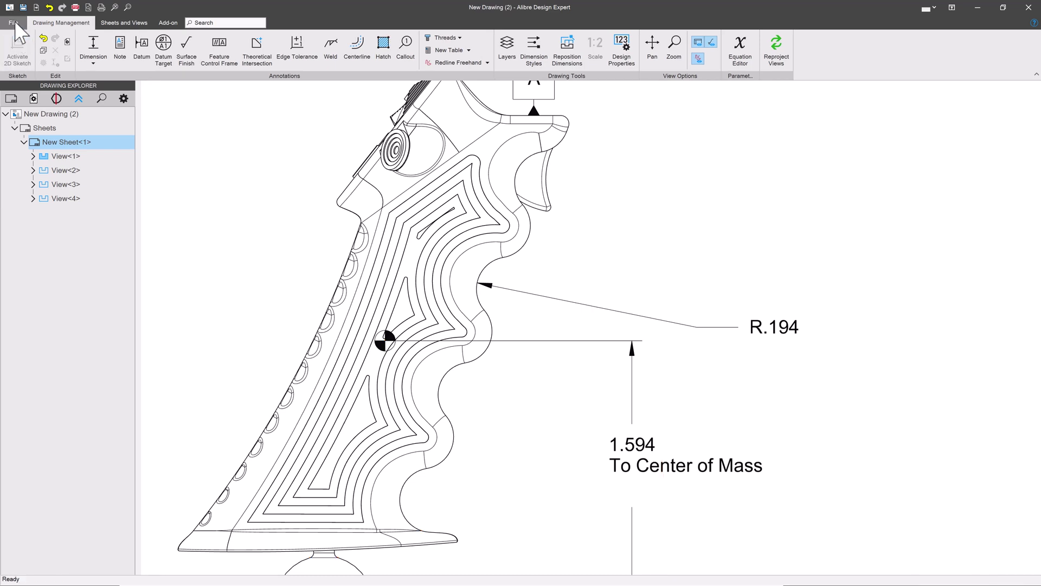
# Give the default dimension style a 3.000 in leader length in Drawing Properties.
pyautogui.click(14, 22)
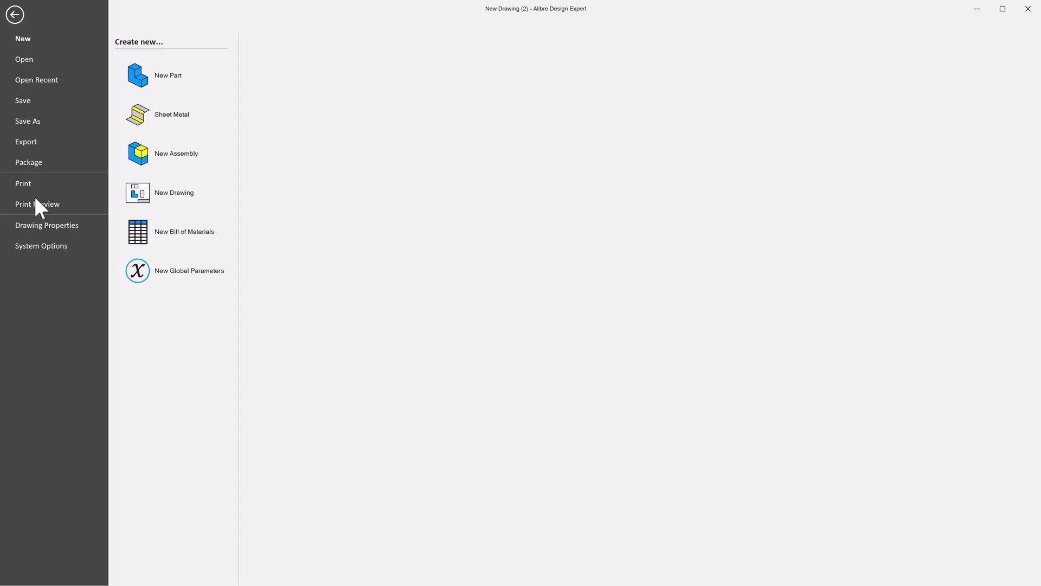
pyautogui.click(45, 226)
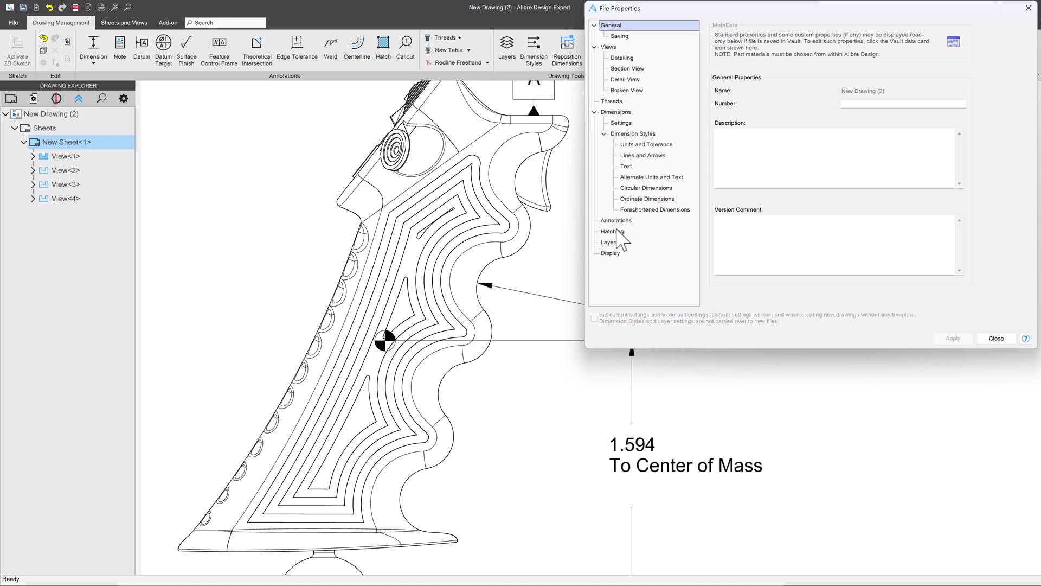
pyautogui.click(643, 155)
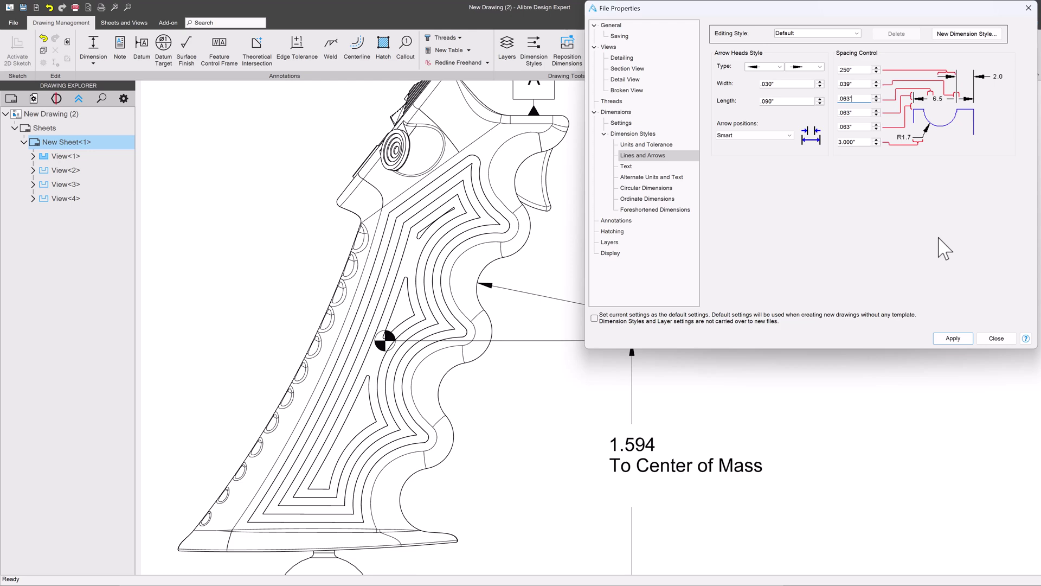
pyautogui.click(952, 337)
# Stretch the R.194 leader far right and settle its text beside the right-hand view.
pyautogui.click(996, 337)
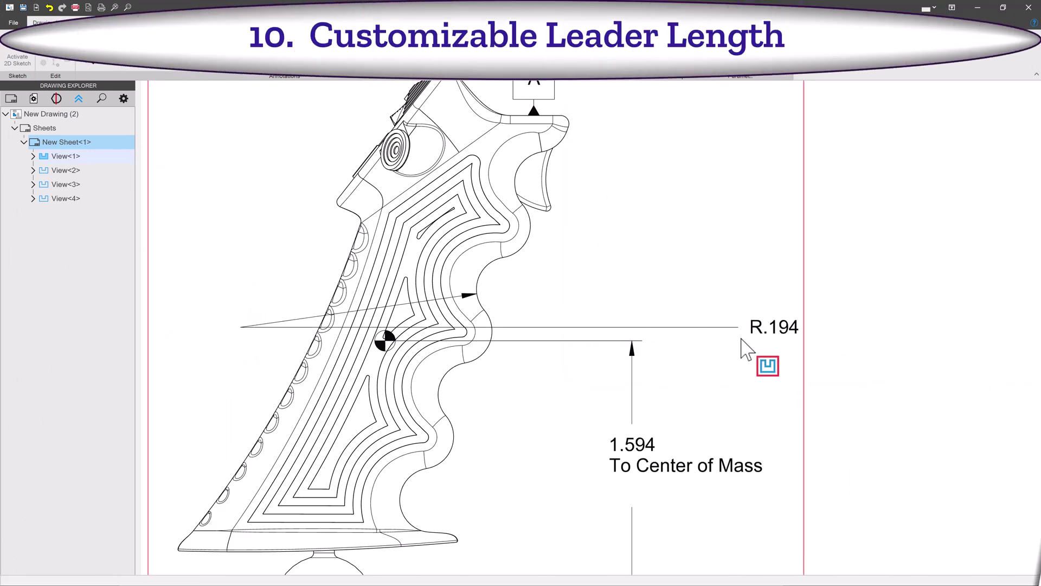
pyautogui.moveTo(769, 327); pyautogui.dragTo(1028, 280)
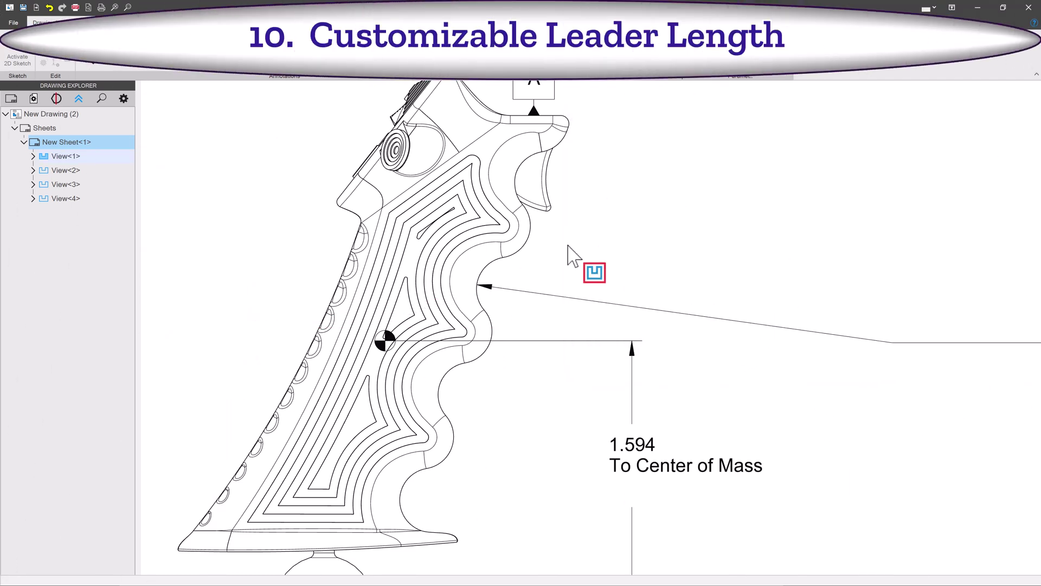
pyautogui.scroll(-3, 572, 254)
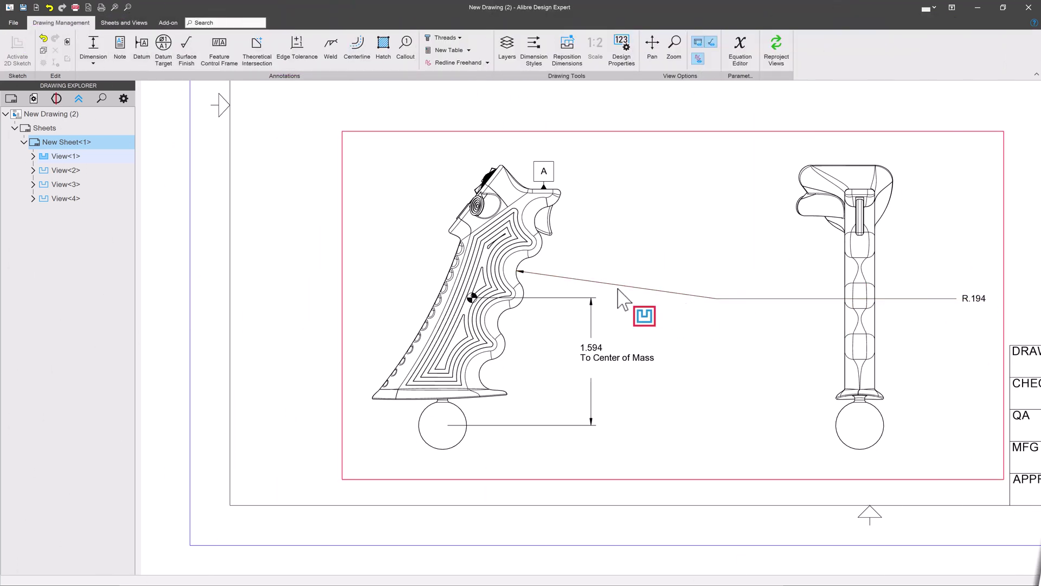
pyautogui.moveTo(972, 298)
pyautogui.mouseDown()
pyautogui.moveTo(855, 305)
pyautogui.moveTo(814, 275)
pyautogui.moveTo(810, 255)
pyautogui.mouseUp()
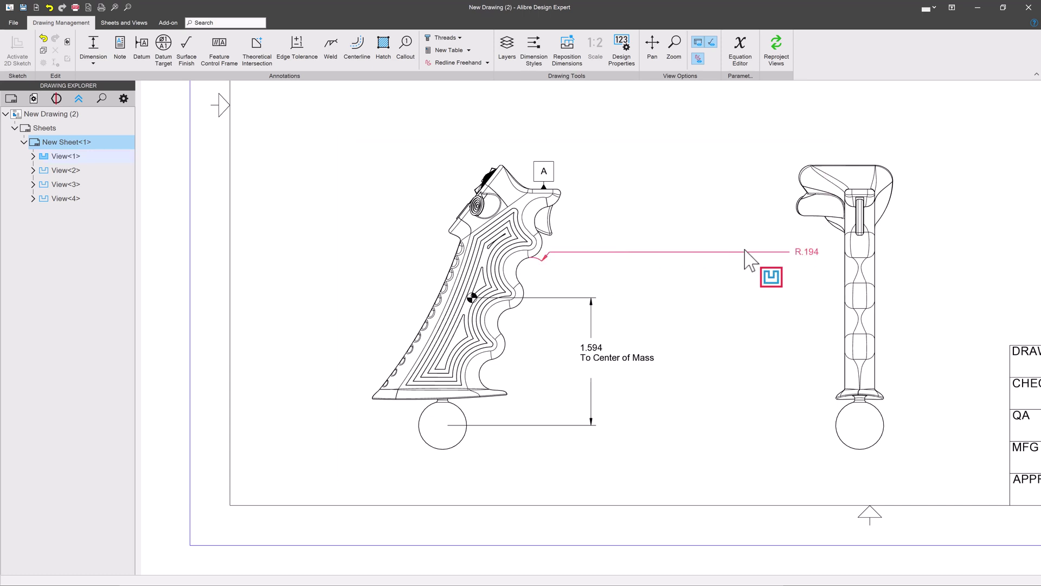
pyautogui.press('Escape')
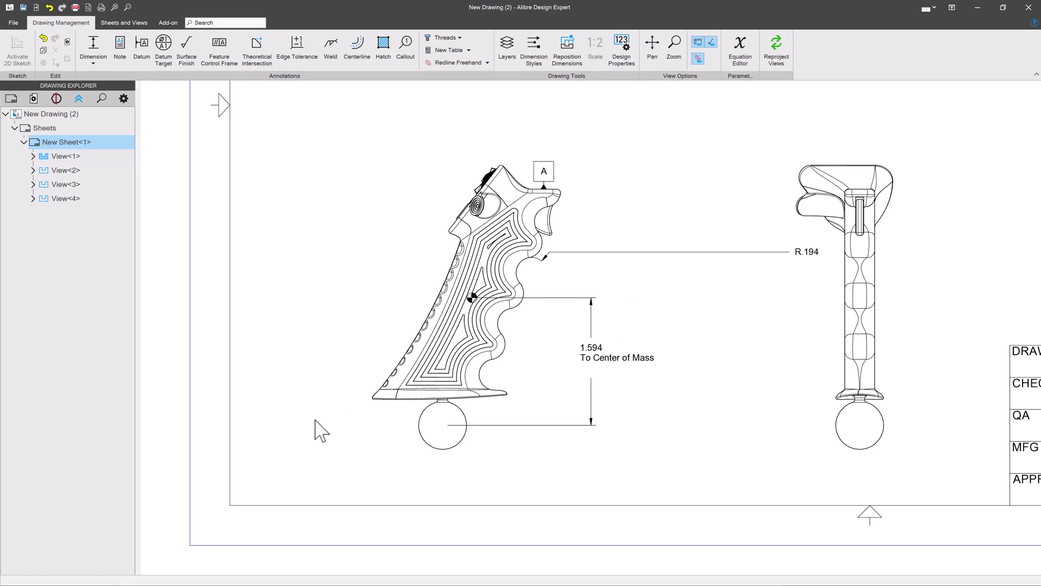
pyautogui.scroll(-3, 317, 430)
pyautogui.scroll(-1, 317, 430)
pyautogui.scroll(1, 455, 139)
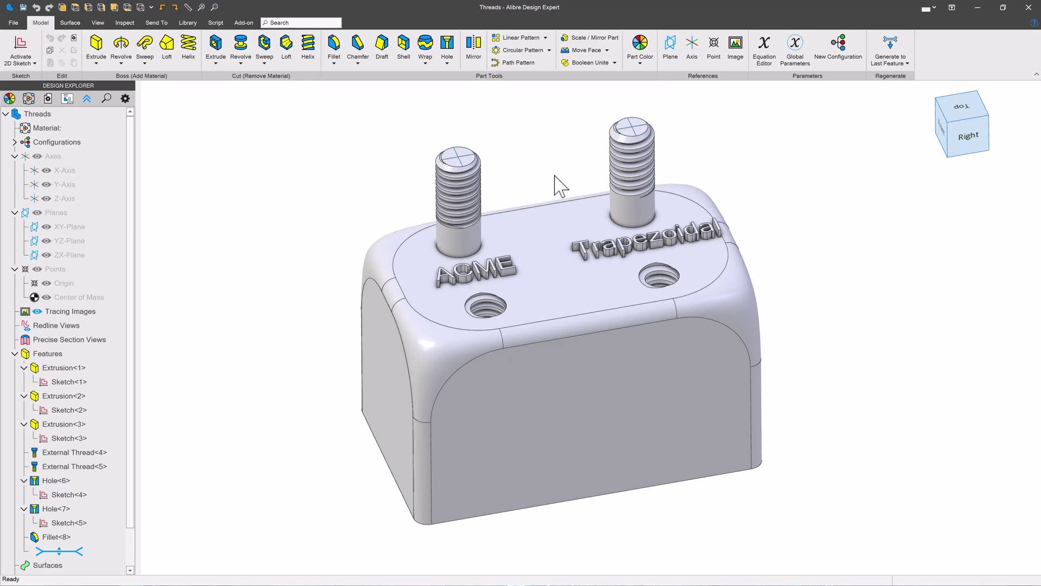
pyautogui.scroll(3, 561, 186)
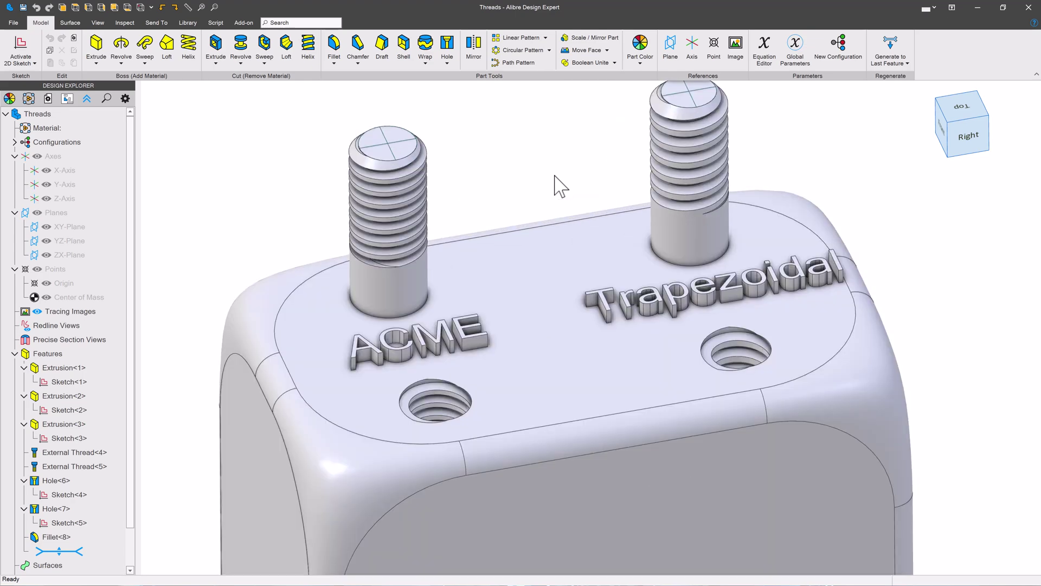
pyautogui.scroll(-2, 560, 186)
# Orbit the Threads part to inspect the ACME and Trapezoidal studs.
pyautogui.moveTo(561, 187); pyautogui.dragTo(554, 169, button='middle')
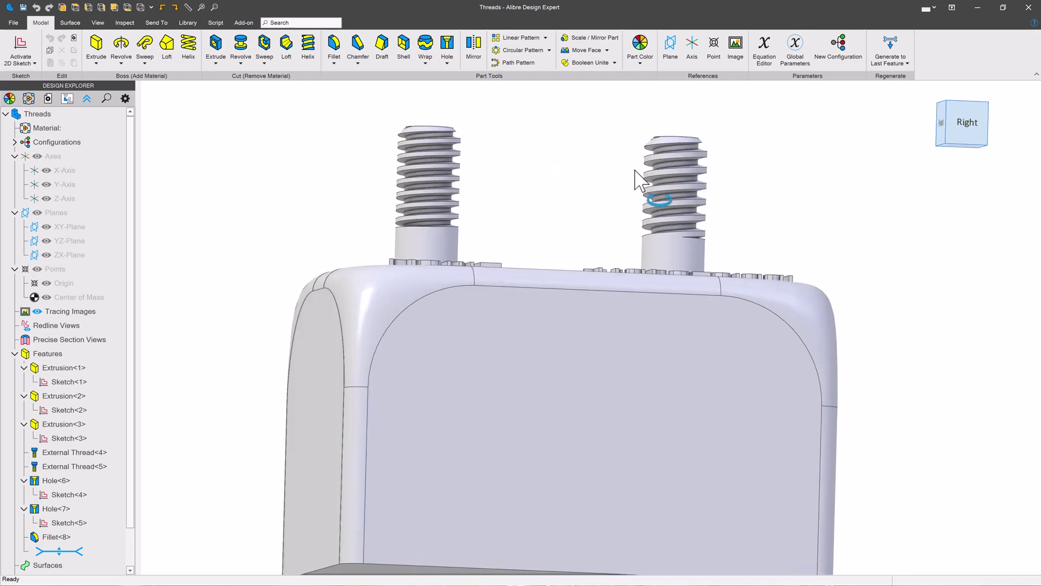
pyautogui.moveTo(636, 198); pyautogui.dragTo(634, 190, button='middle')
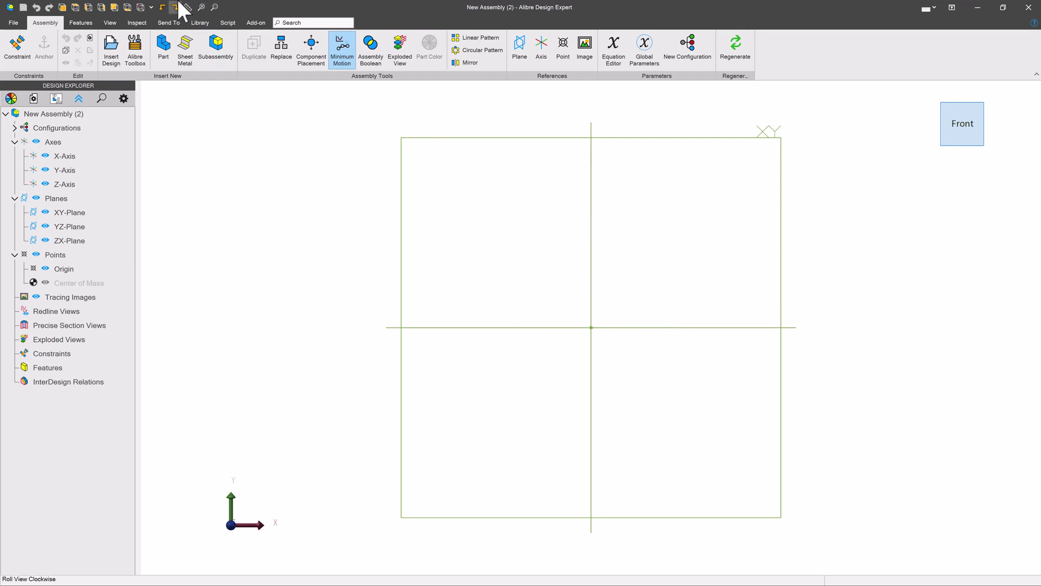
# Insert a new part and sketch a 5.000-diameter circle at the origin on its XY-Plane.
pyautogui.click(163, 47)
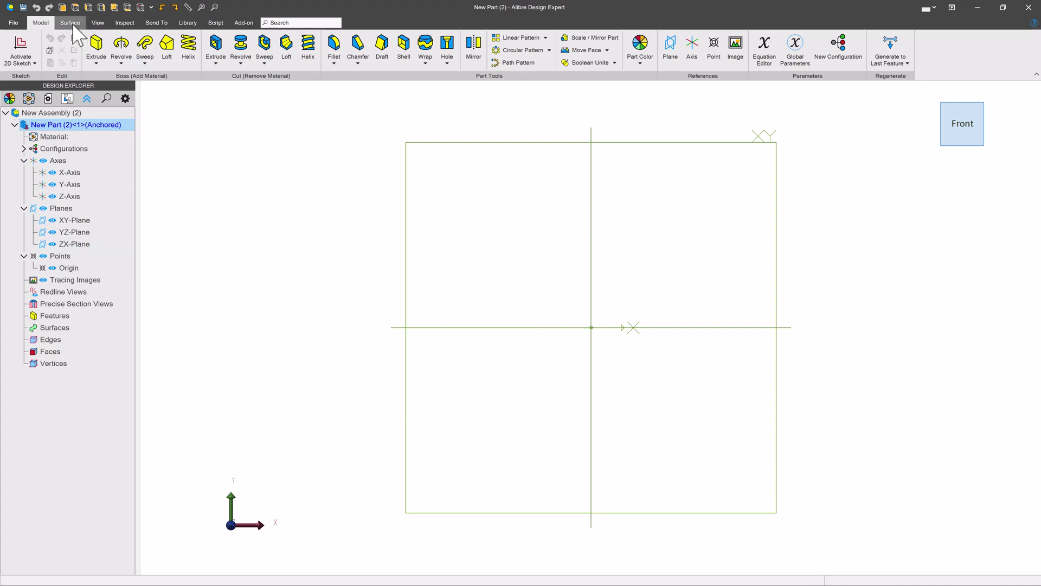
pyautogui.click(23, 50)
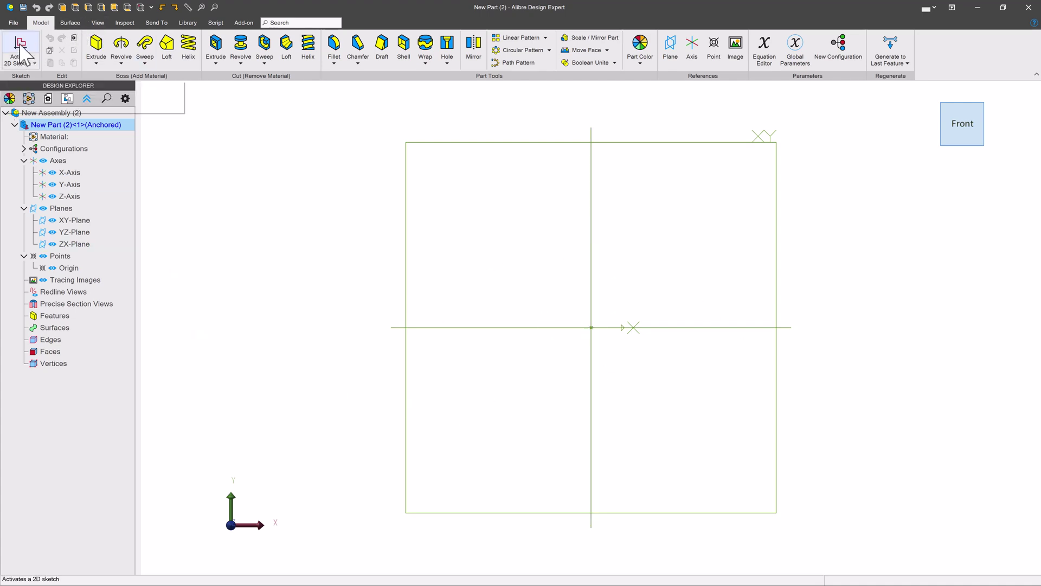
pyautogui.click(472, 151)
pyautogui.click(272, 47)
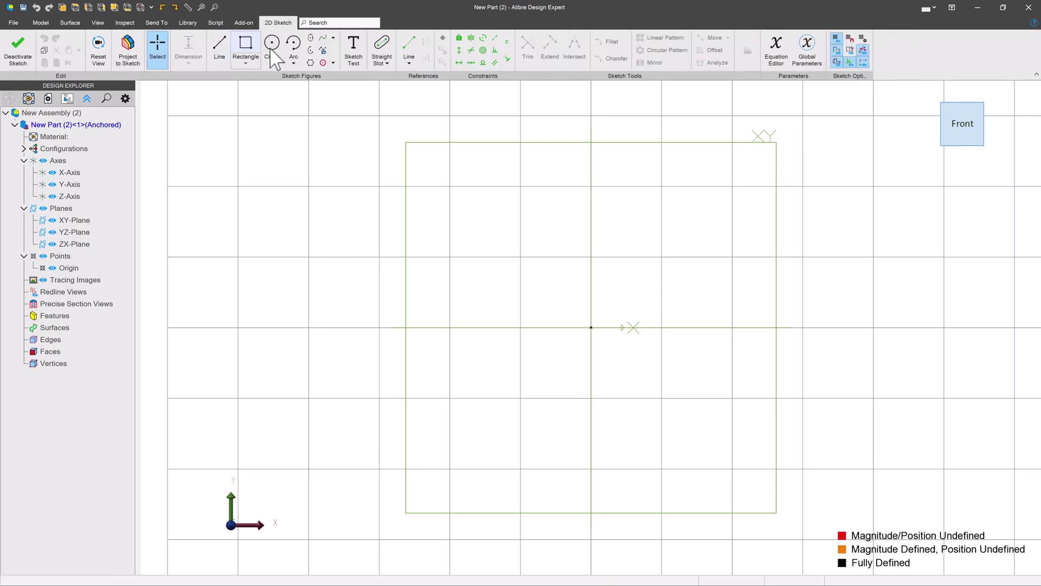
pyautogui.click(591, 327)
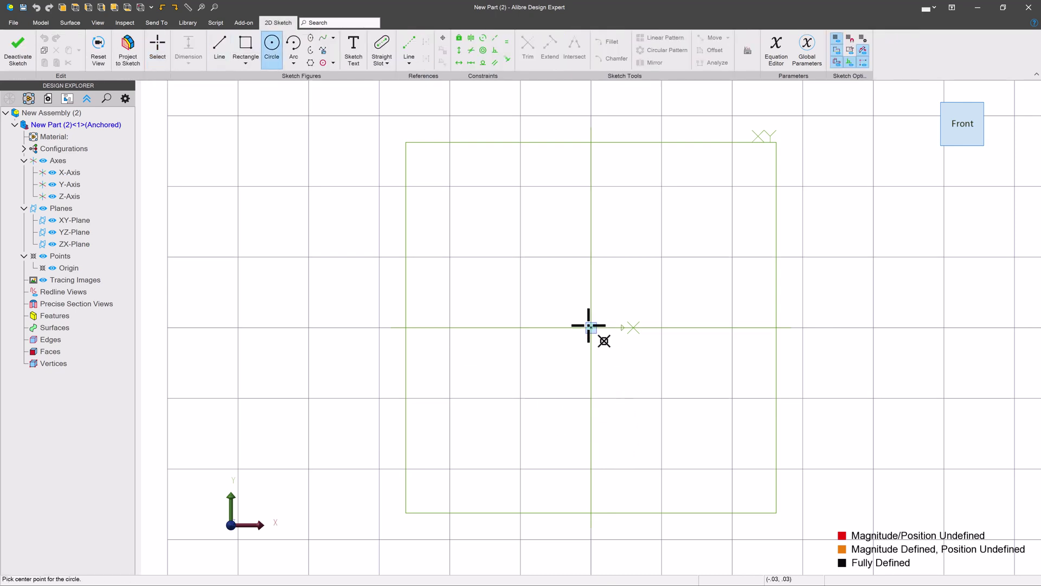
pyautogui.click(735, 292)
pyautogui.press('Escape')
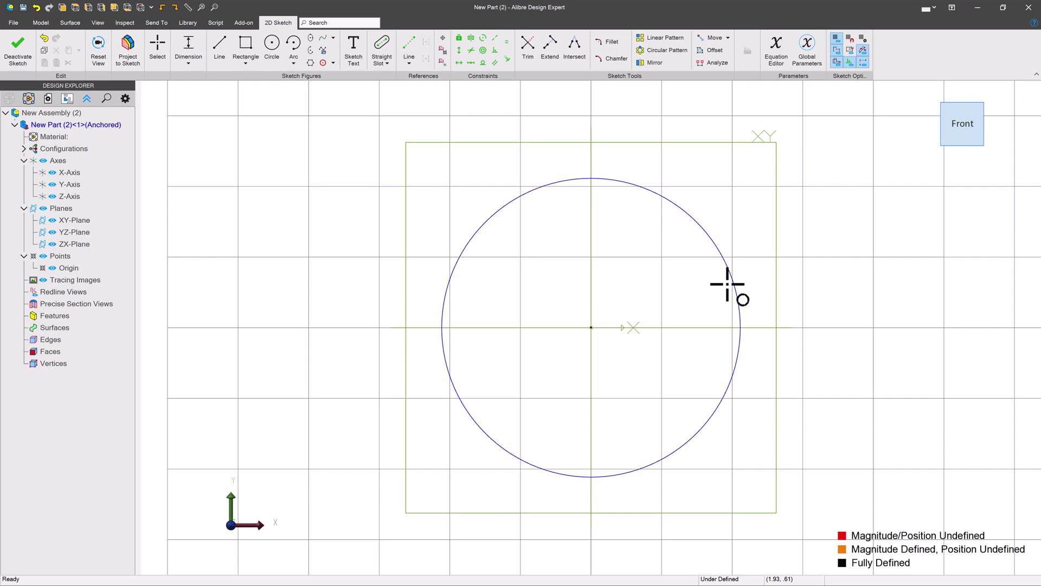
pyautogui.click(739, 287)
pyautogui.write('5')
pyautogui.press('Return')
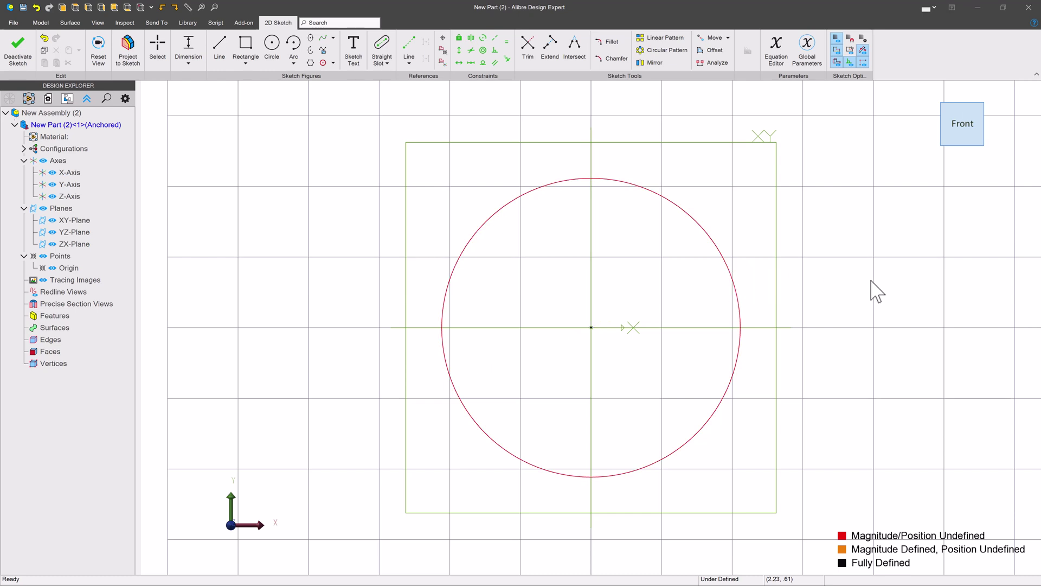
# Extrude the circle into a solid cylinder and return to the assembly.
pyautogui.click(17, 50)
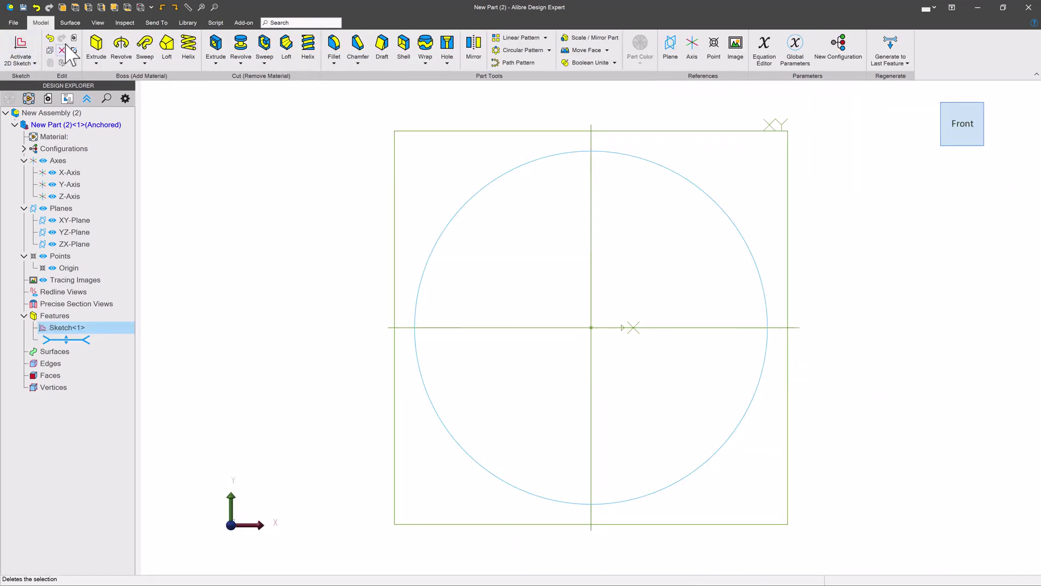
pyautogui.click(96, 51)
pyautogui.click(727, 189)
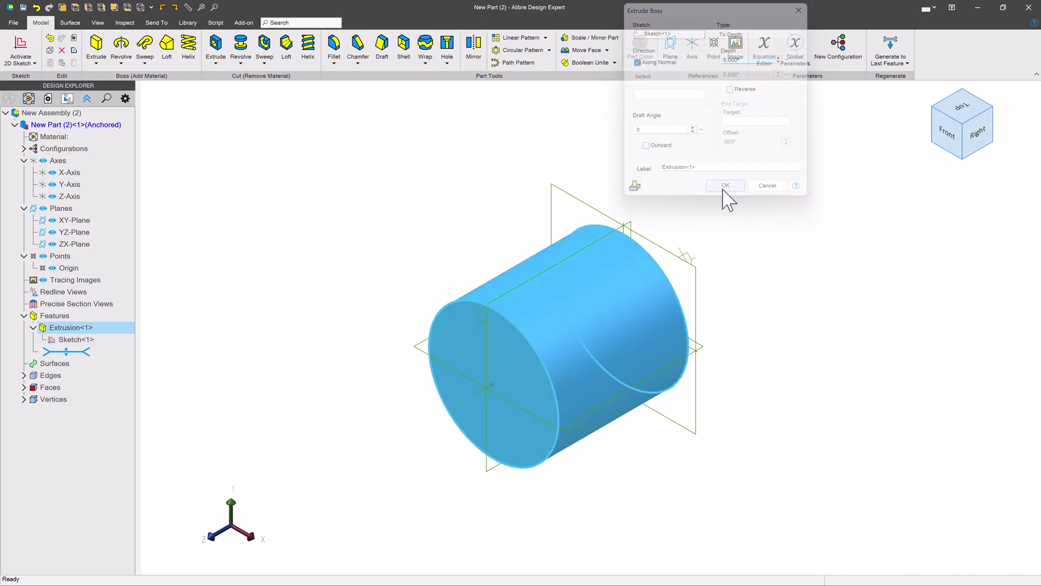
pyautogui.doubleClick(49, 113)
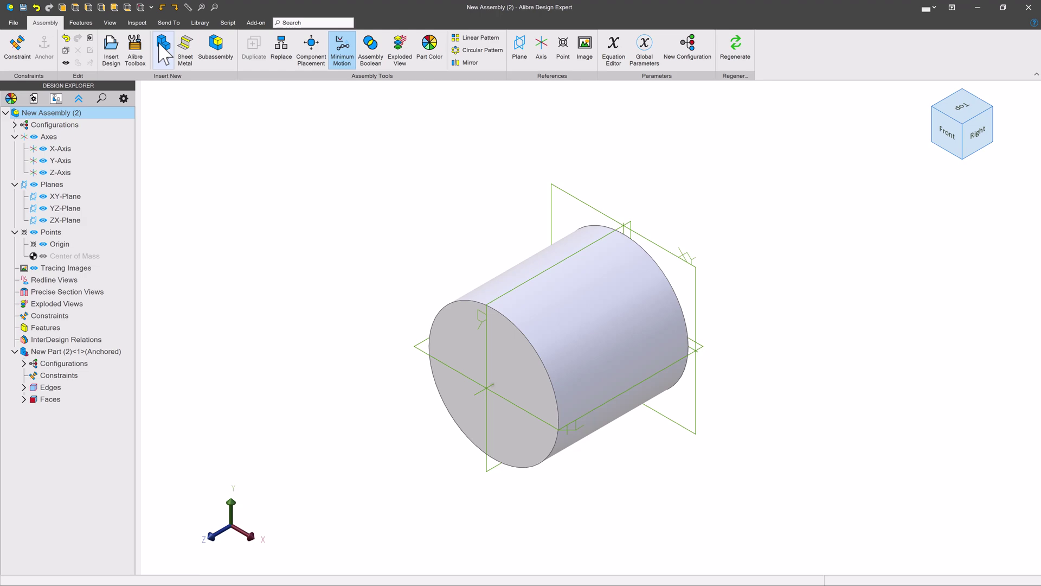
# Add empty components New Part (3), (4) and (5), returning to the assembly after each.
pyautogui.click(163, 48)
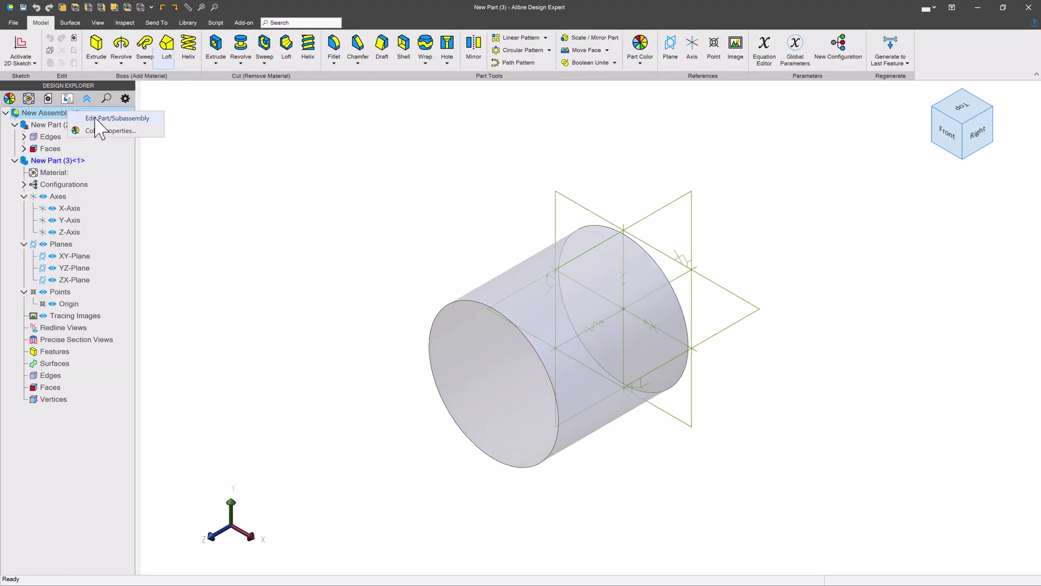
pyautogui.click(117, 119)
pyautogui.click(163, 47)
pyautogui.click(162, 48)
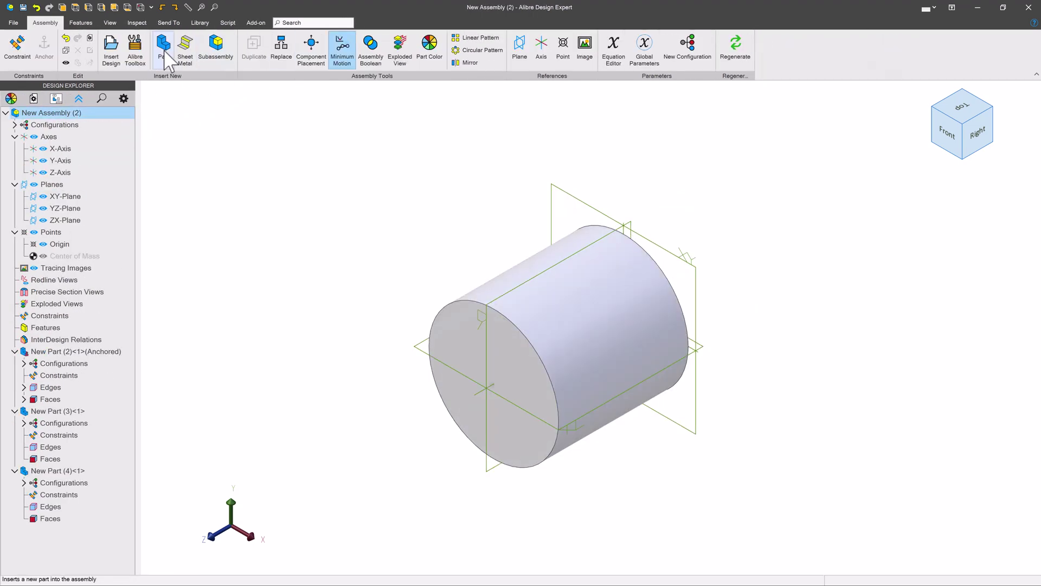
pyautogui.doubleClick(49, 113)
pyautogui.click(162, 47)
pyautogui.doubleClick(48, 112)
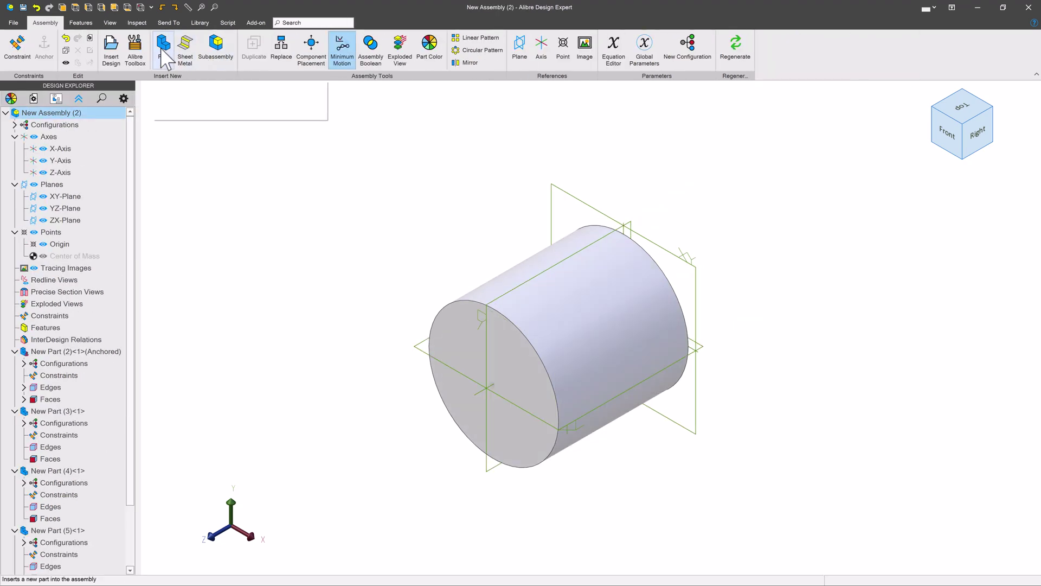
pyautogui.click(162, 47)
pyautogui.rightClick(74, 125)
pyautogui.click(127, 126)
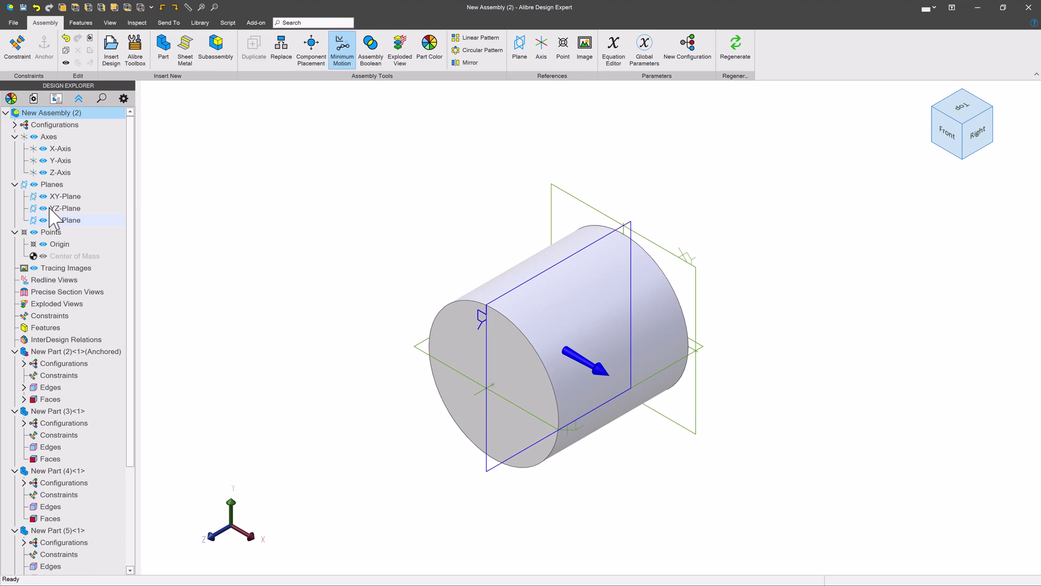
pyautogui.click(24, 7)
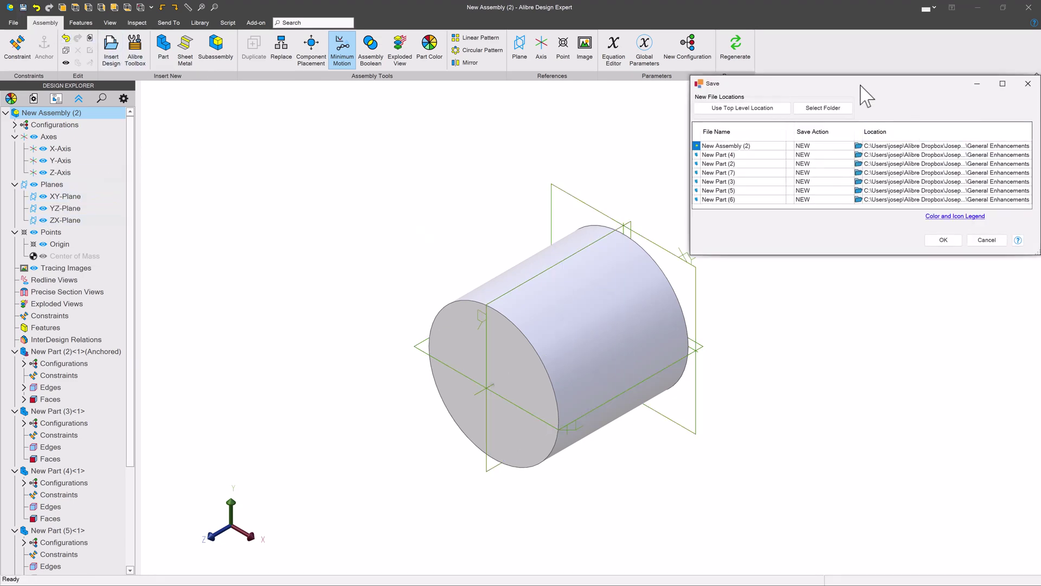
pyautogui.moveTo(866, 84); pyautogui.dragTo(715, 115)
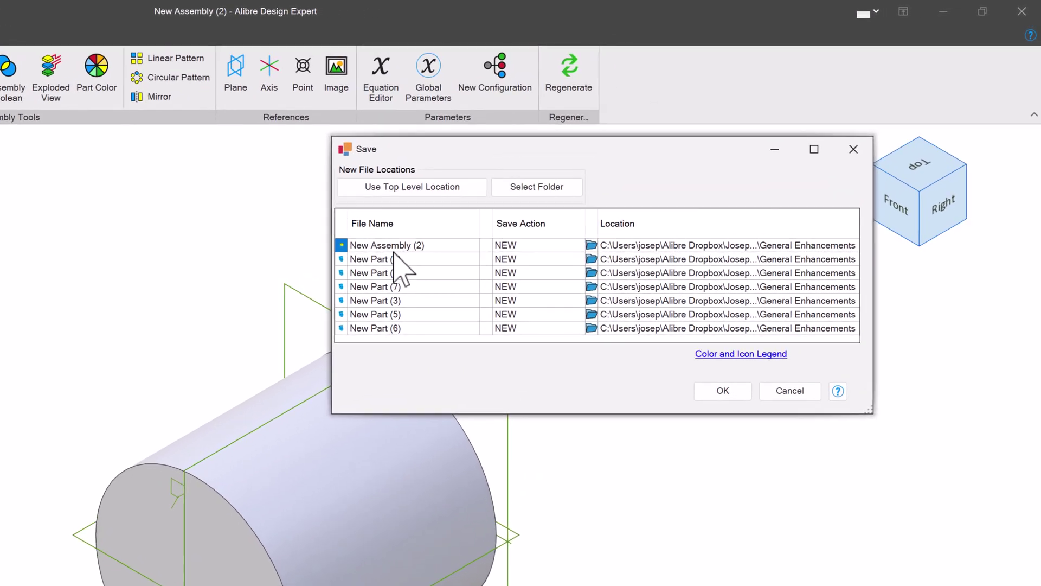
pyautogui.moveTo(374, 276); pyautogui.dragTo(390, 329)
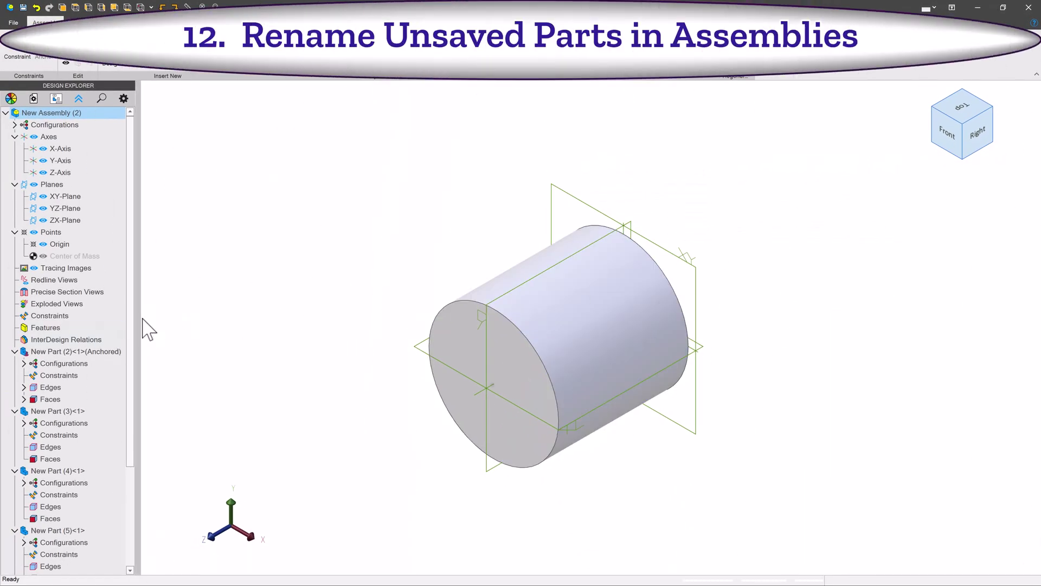
pyautogui.click(84, 355)
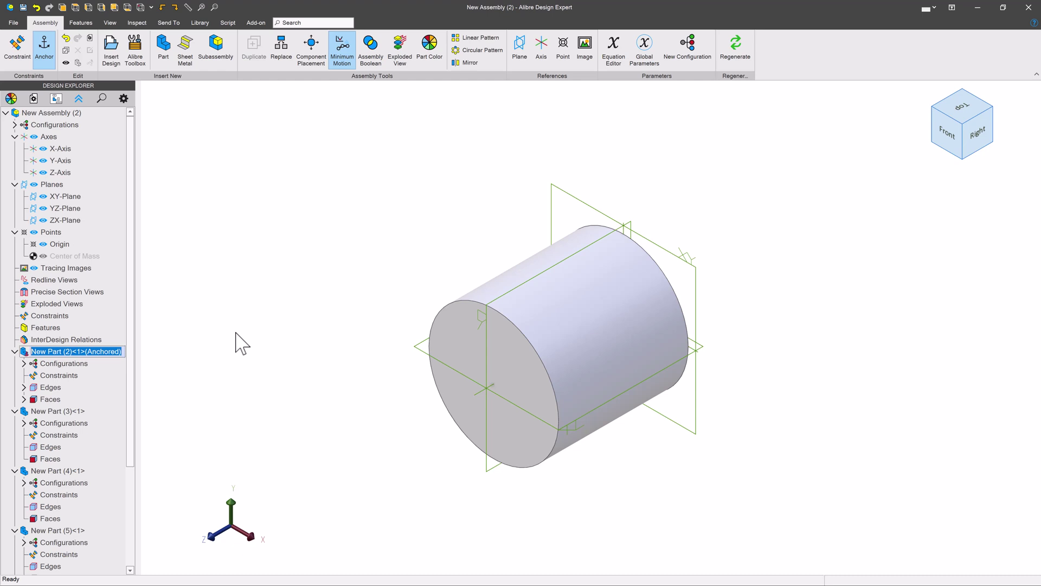
pyautogui.click(158, 367)
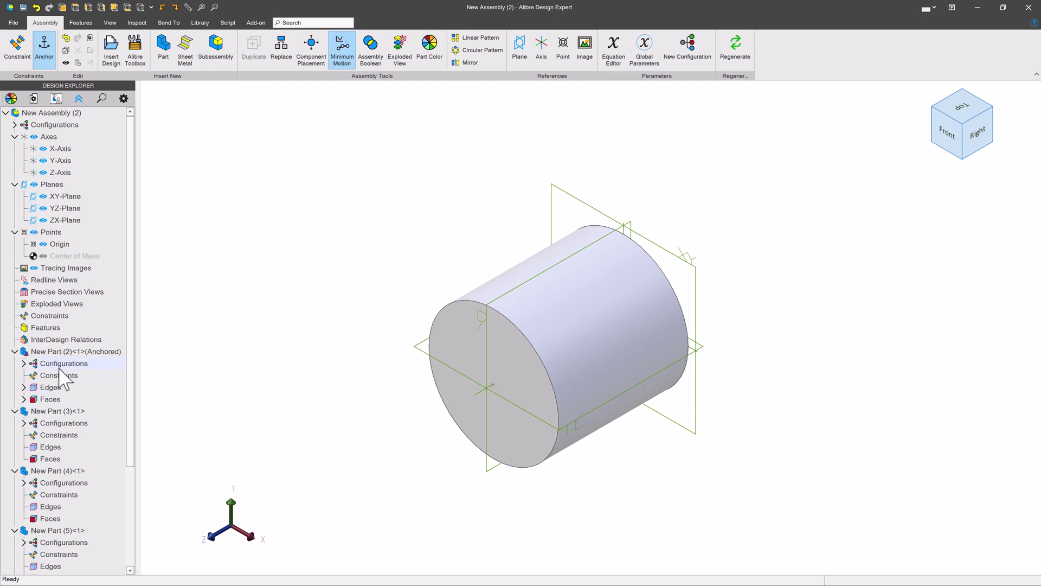